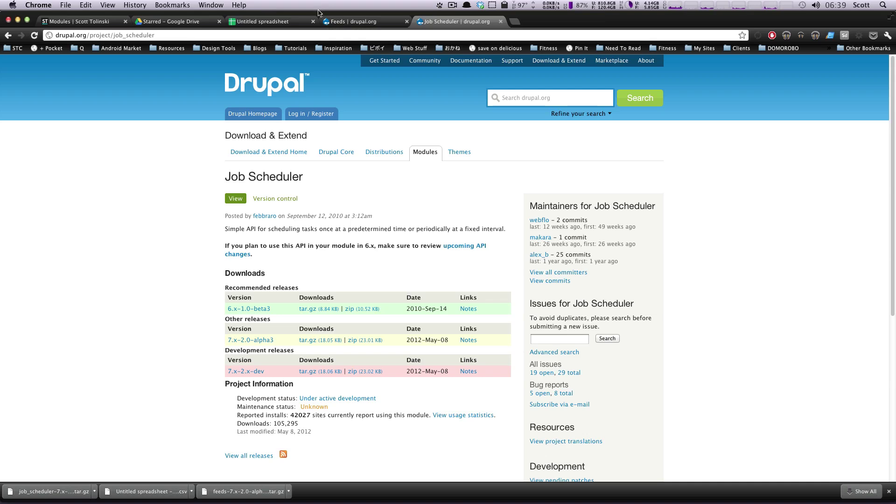
Compare the Feeds and Job Scheduler project pages and their recommended releases
click(341, 24)
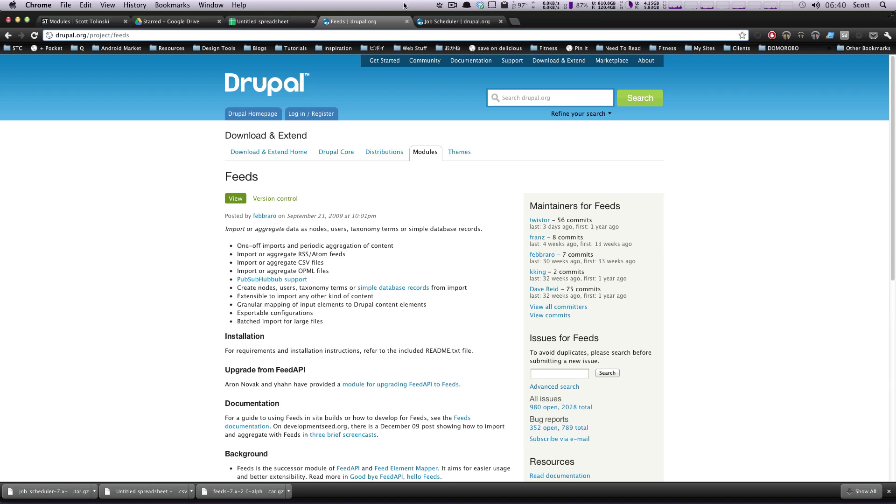
click(425, 22)
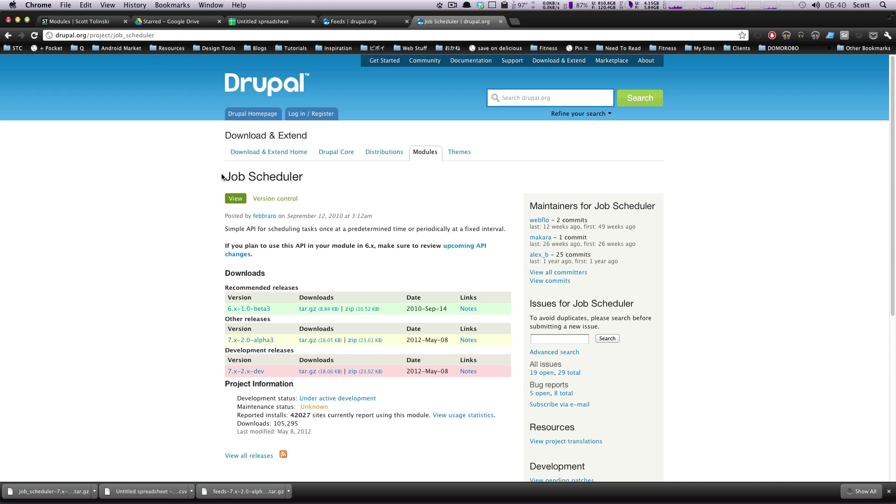
mouse_move(305, 290)
mouse_down()
mouse_move(237, 284)
mouse_move(299, 281)
mouse_up()
click(301, 282)
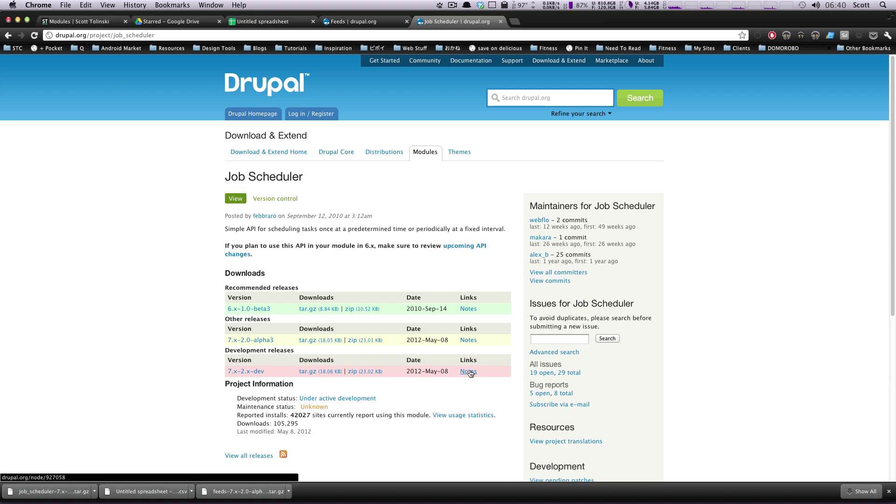
Check the Job Scheduler page title, then close the downloads bar and drupal.org project tabs
drag(217, 180, 224, 131)
click(587, 360)
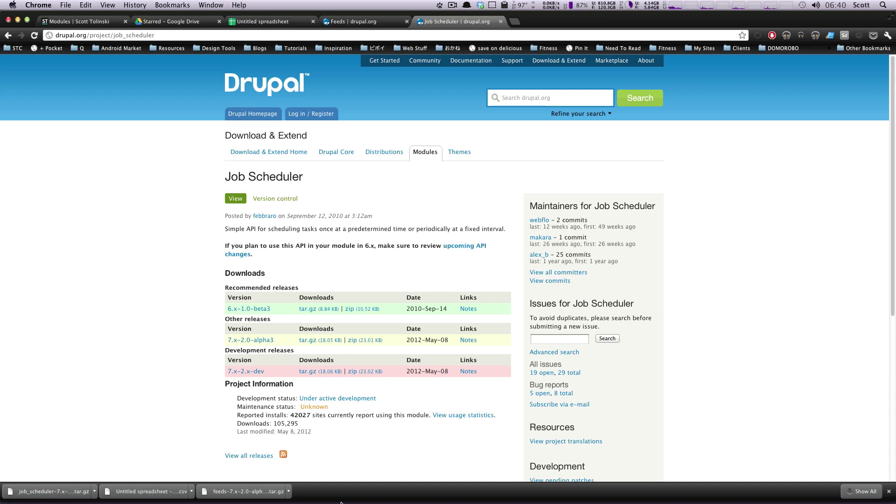
click(888, 491)
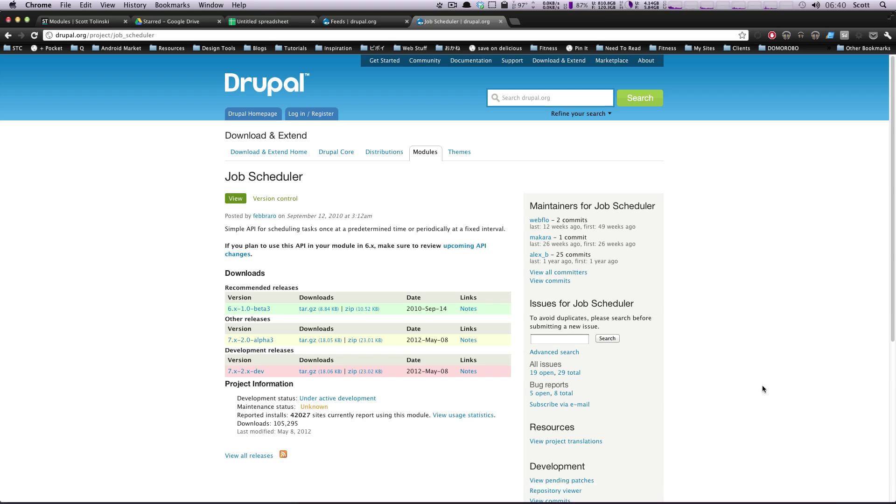
key(super+w)
key(super+w)
Reload Modules, filter by 'job', and enable Job Scheduler 7.x-2.0-alpha3, saving the configuration
click(66, 22)
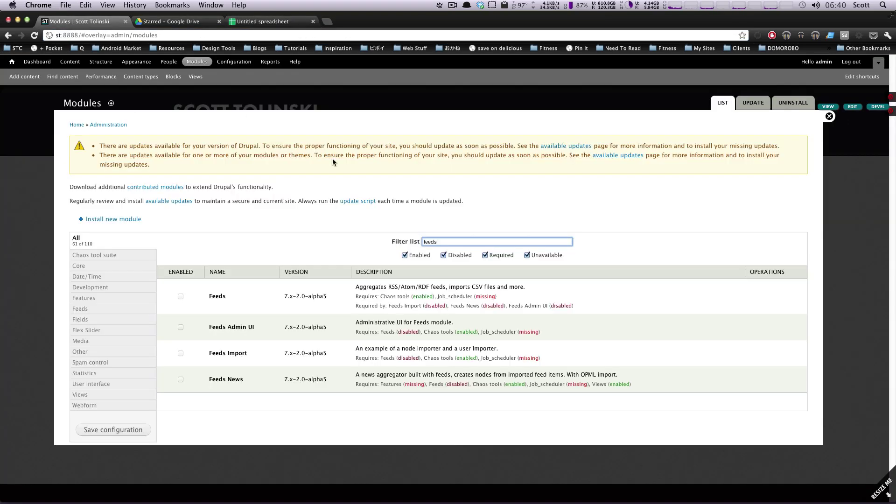
key(super+r)
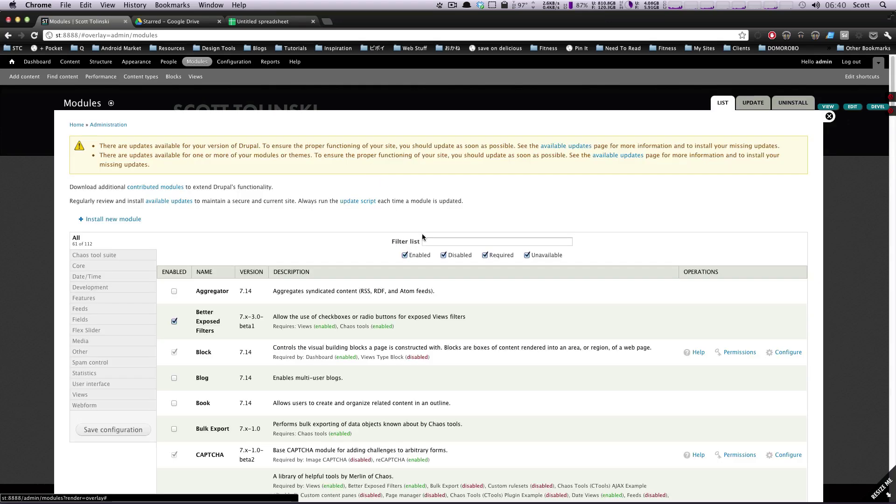
click(428, 241)
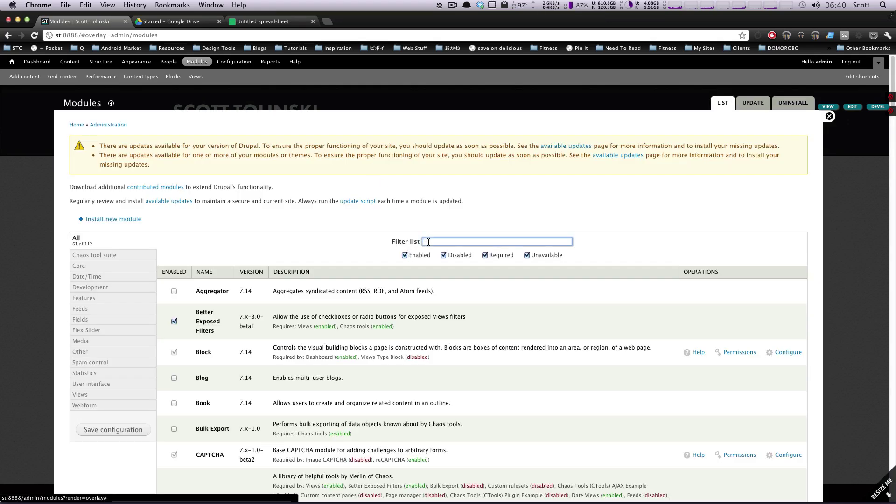
text(job)
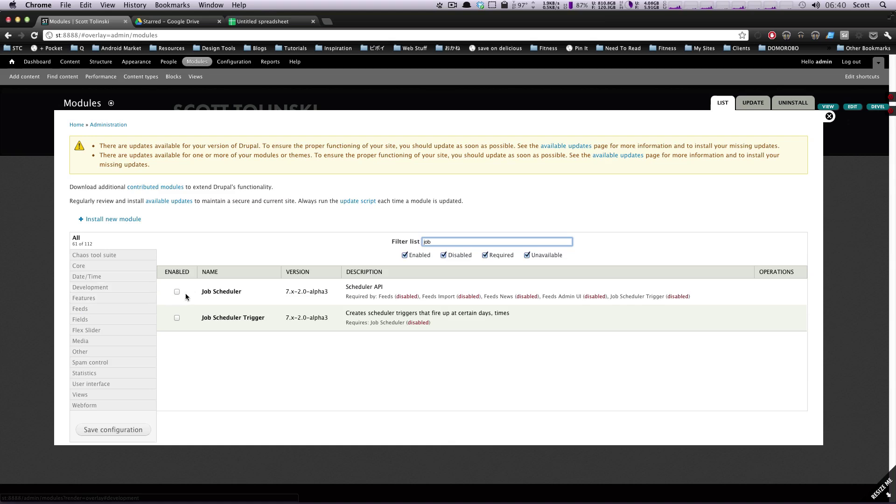
click(177, 292)
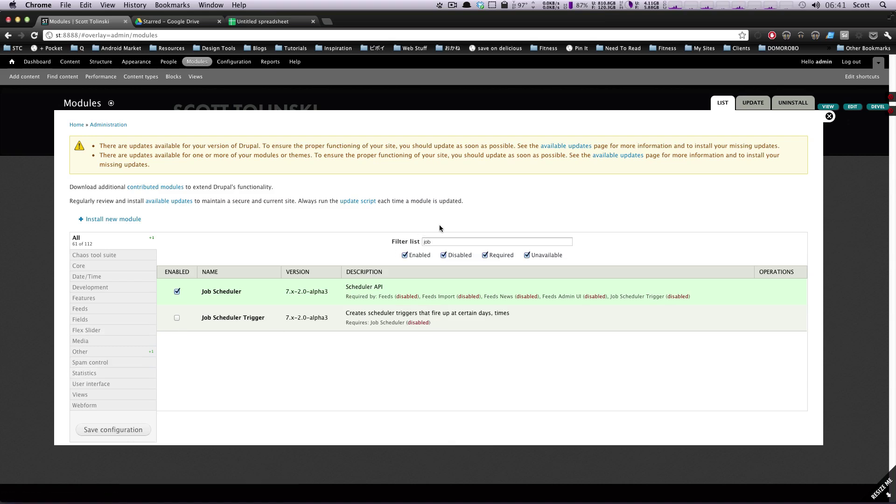
click(98, 432)
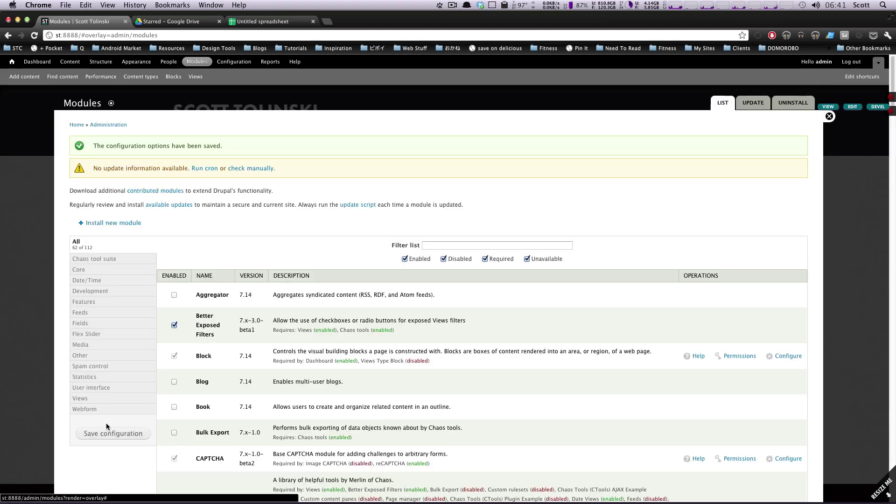
Filter modules by 'feeds', enable Feeds and Feeds Admin UI 7.x-2.0-alpha5, and save
click(541, 246)
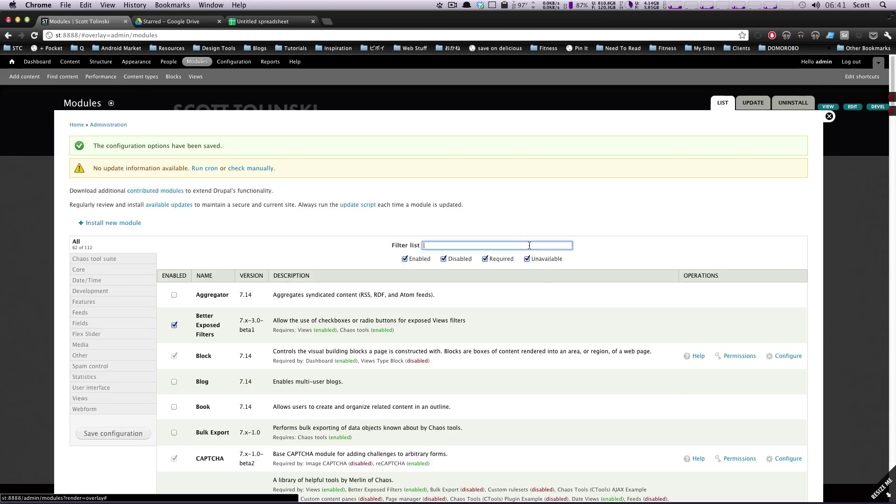
text(feeds)
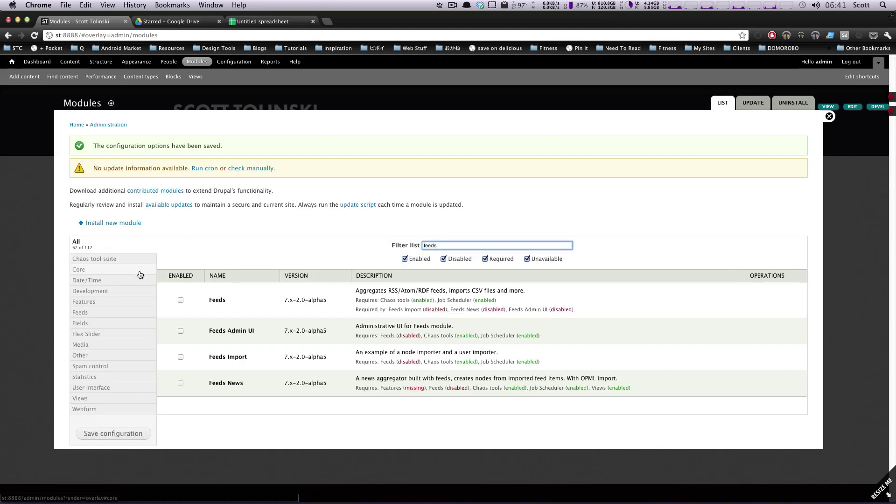
click(180, 300)
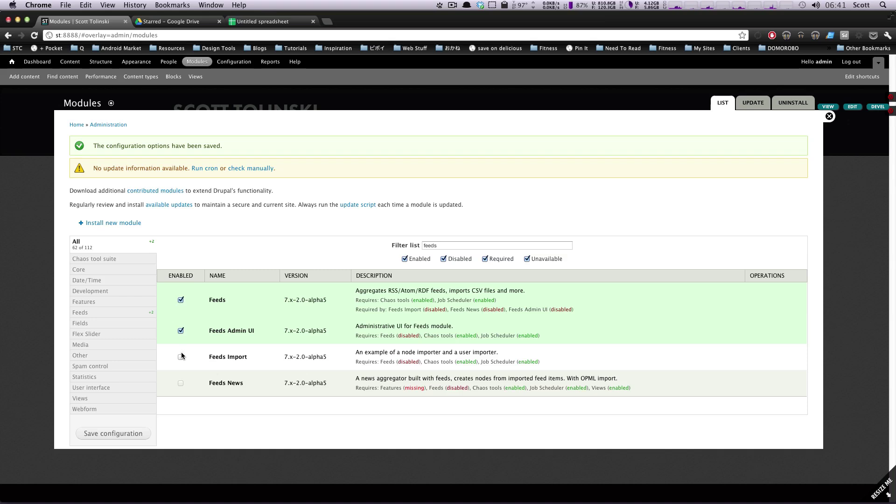
mouse_move(367, 351)
mouse_down()
mouse_move(518, 353)
mouse_move(357, 352)
mouse_move(363, 355)
mouse_up()
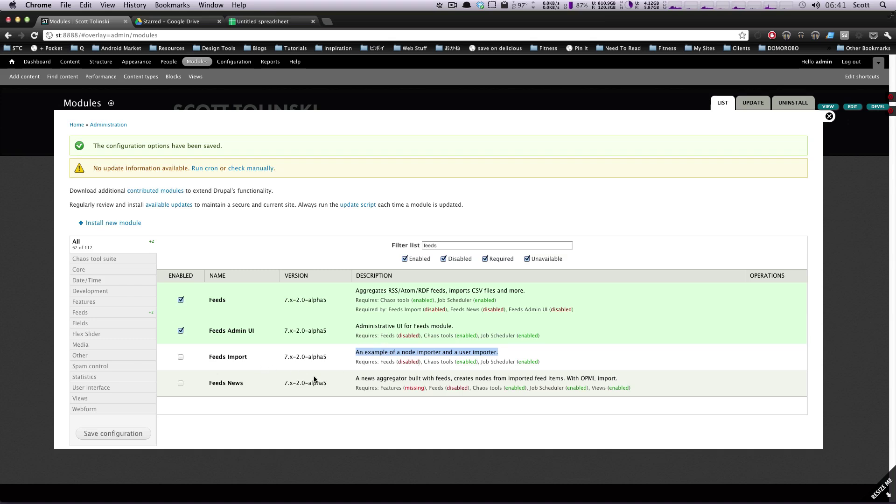
drag(426, 378, 551, 376)
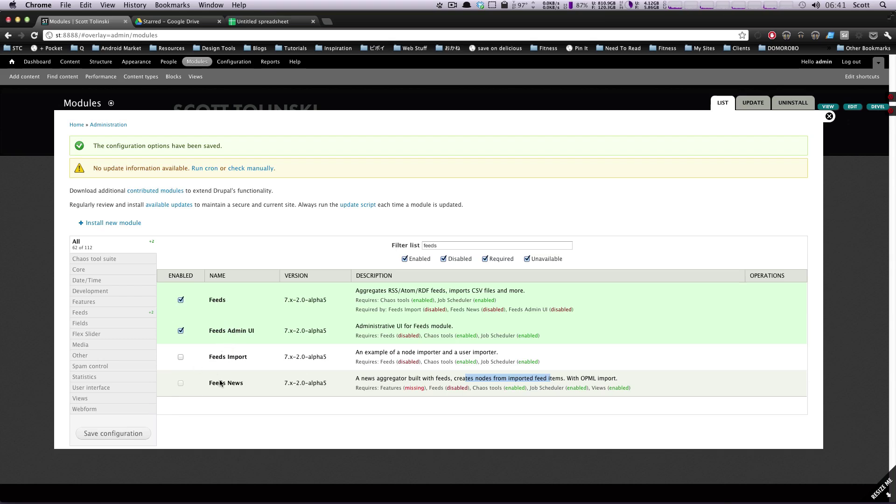
click(103, 435)
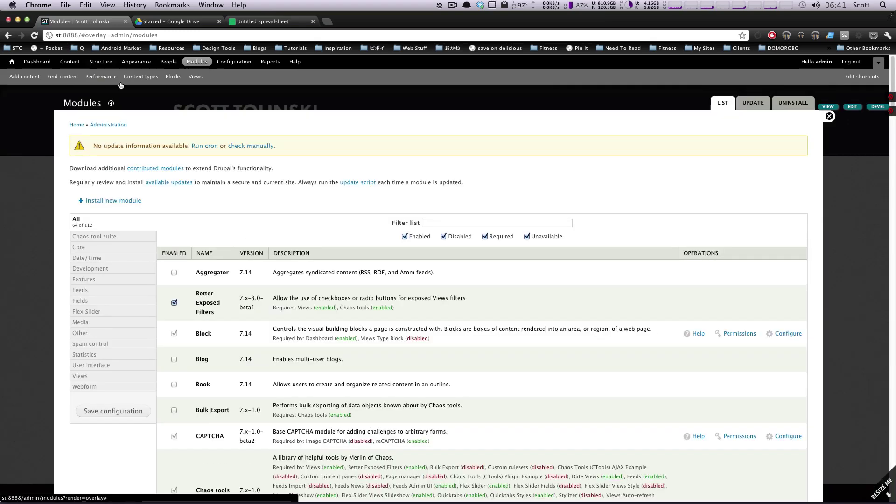
Clear all caches from the Performance page, then go to Structure
click(101, 77)
click(263, 21)
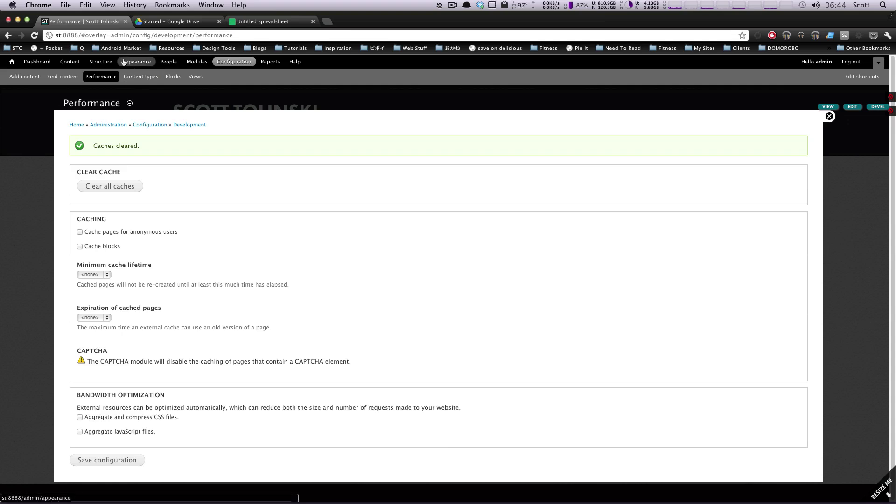
click(100, 63)
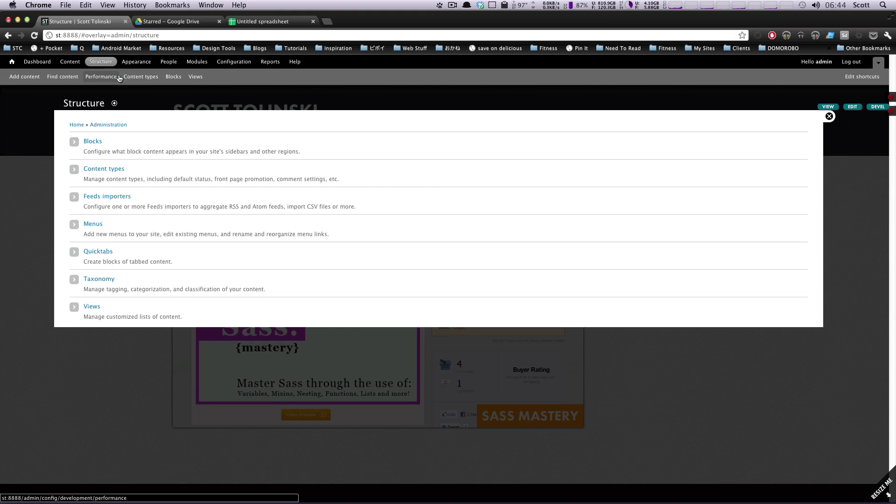
Open the Feeds importers list and confirm no importers exist yet
click(115, 198)
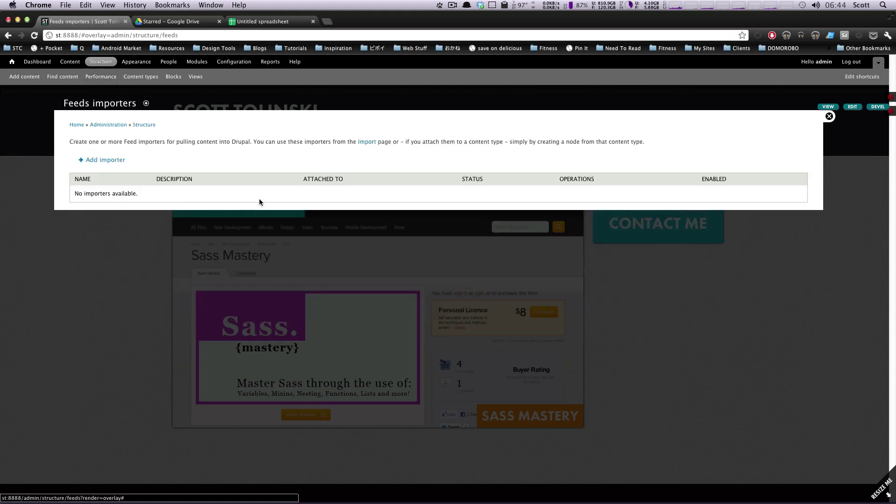
drag(250, 200, 186, 189)
click(187, 189)
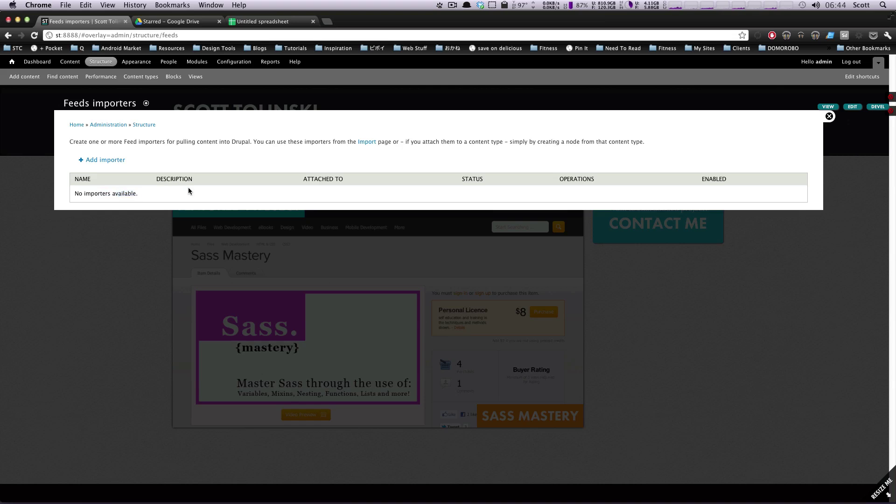
Create a new importer named 'Simple CSV' with an empty description
click(113, 161)
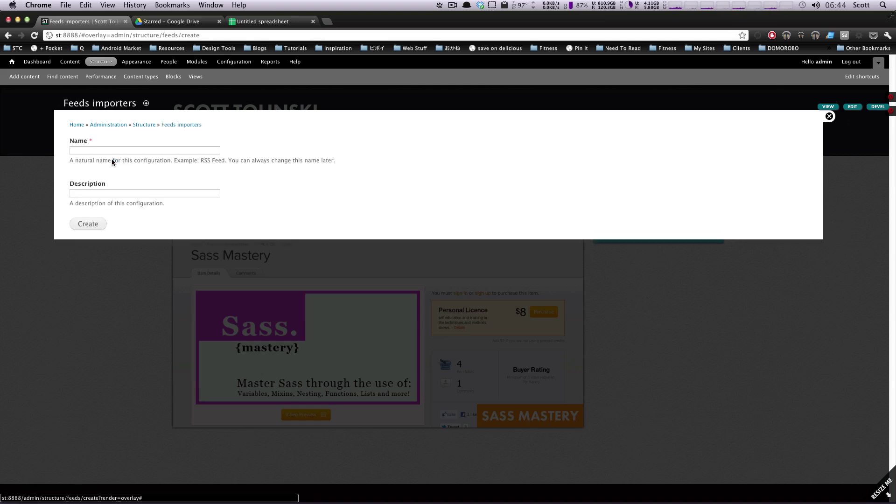
click(184, 151)
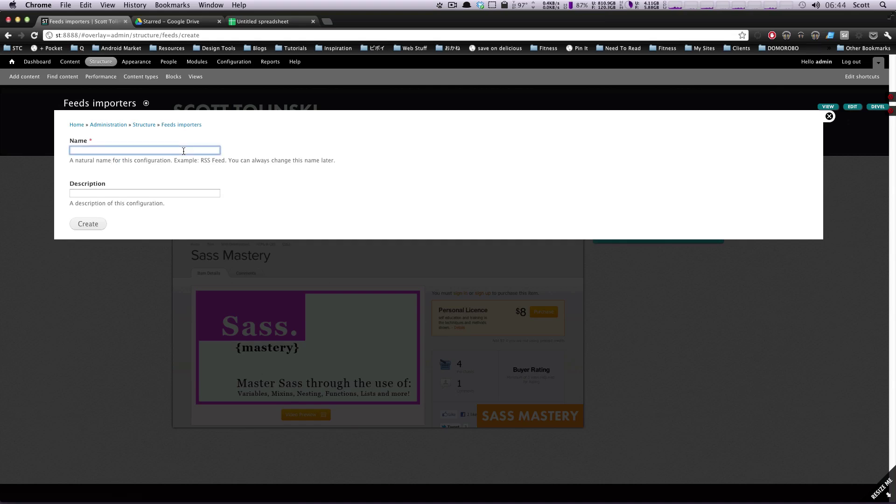
text(S)
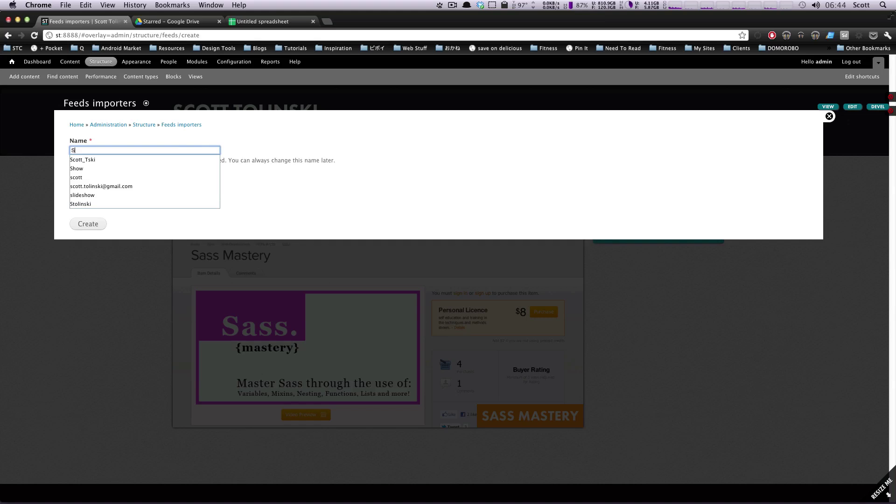
text(imple CSV)
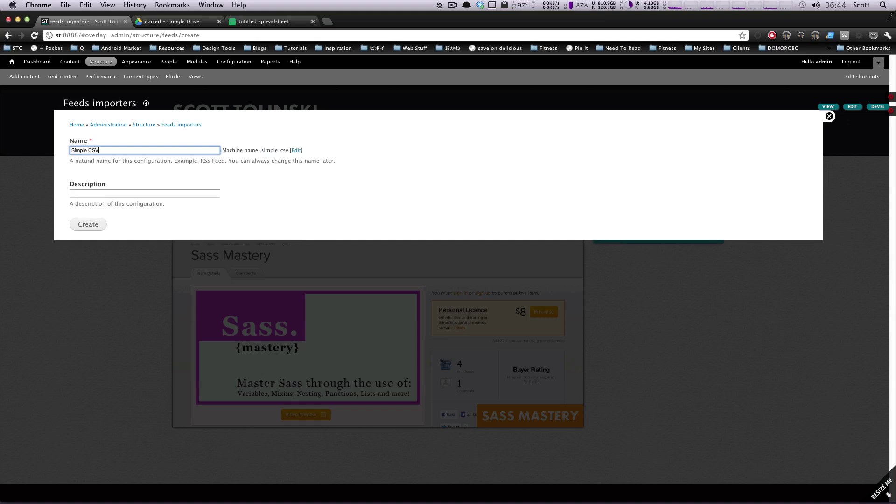
click(84, 192)
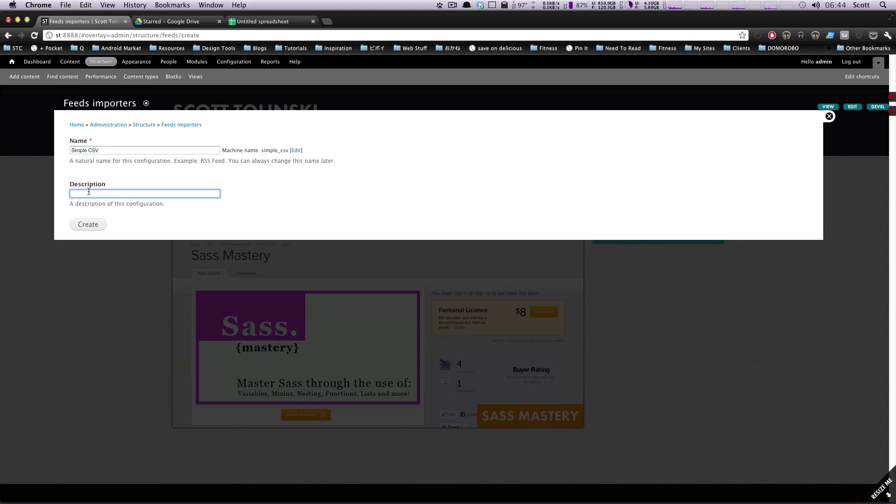
click(78, 225)
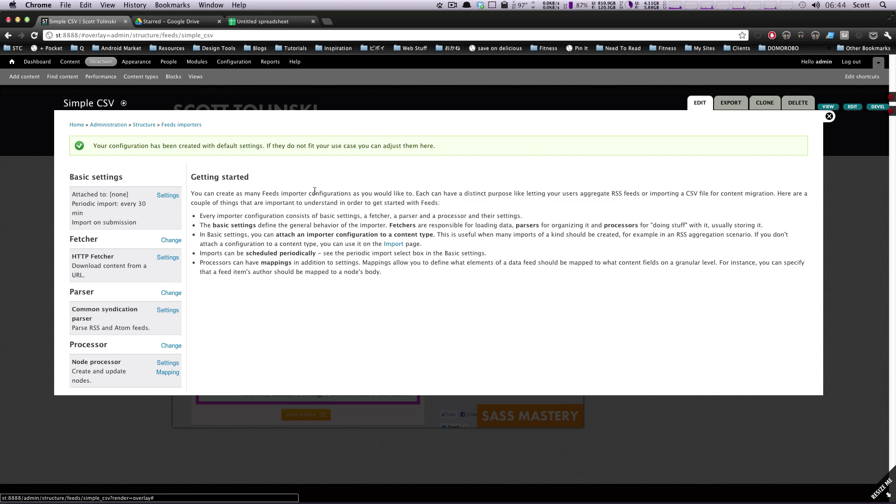
Read the Getting started intro, then open the Simple CSV Basic settings form
drag(191, 189, 320, 291)
click(339, 292)
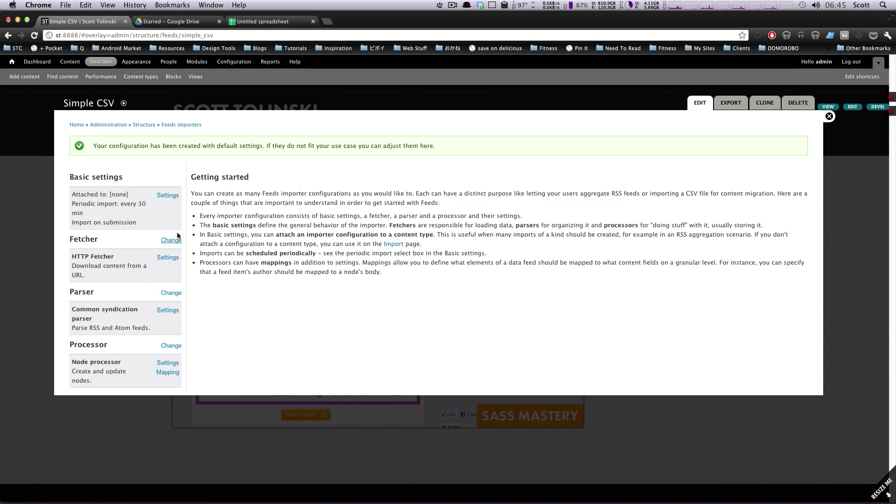
click(176, 196)
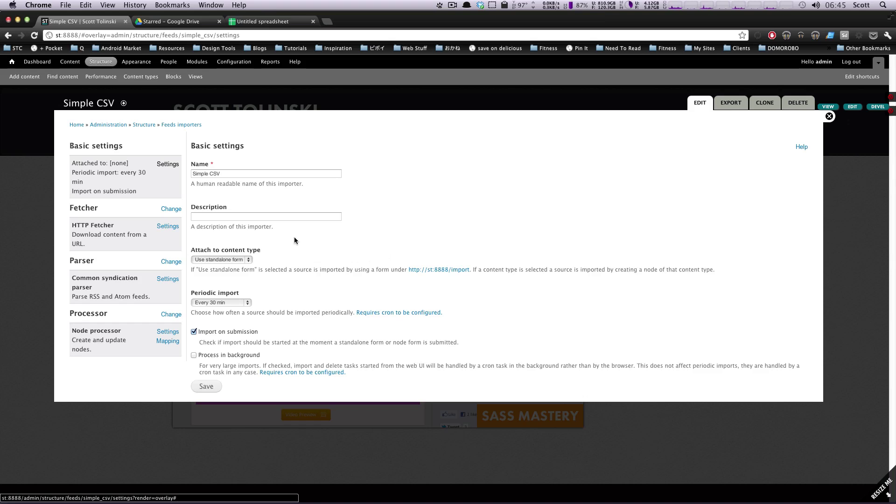
Review the Name, content type attachment and standalone form help texts
drag(194, 153, 294, 191)
click(317, 242)
drag(189, 255, 620, 274)
click(619, 274)
drag(191, 269, 645, 270)
click(705, 269)
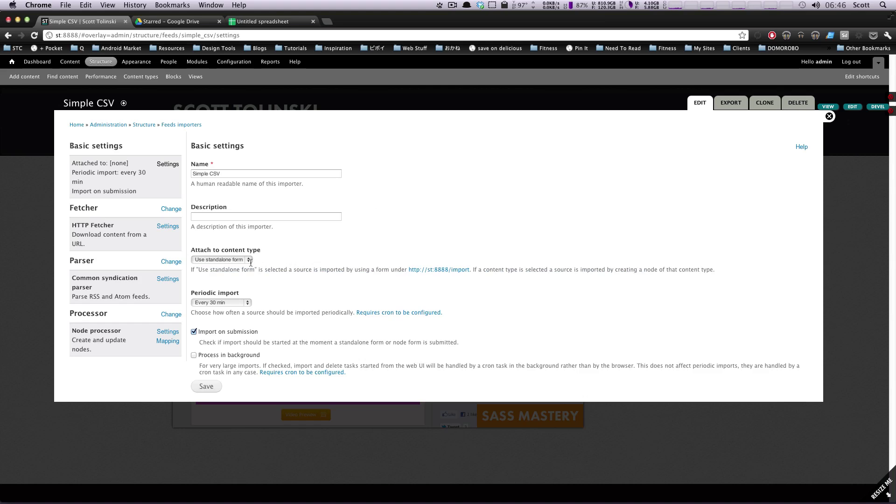
Open the /import page in a new tab, view it, and return to Basic settings
right_click(447, 269)
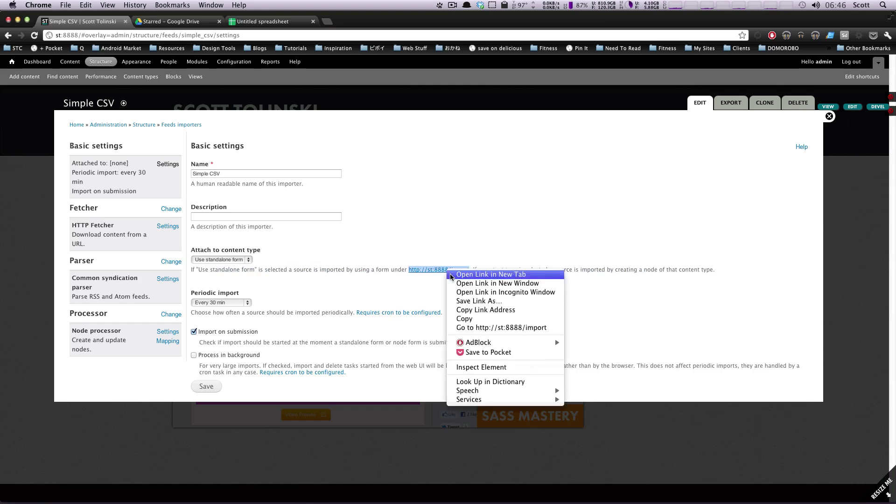
click(451, 274)
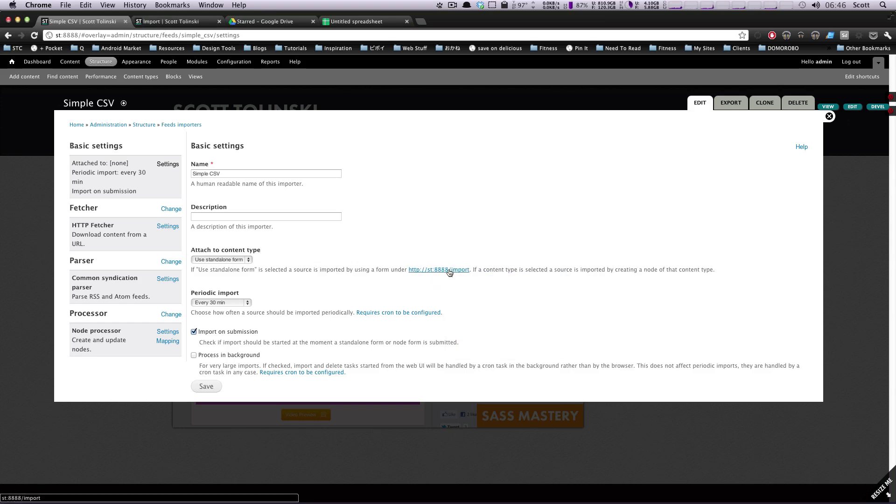
click(176, 22)
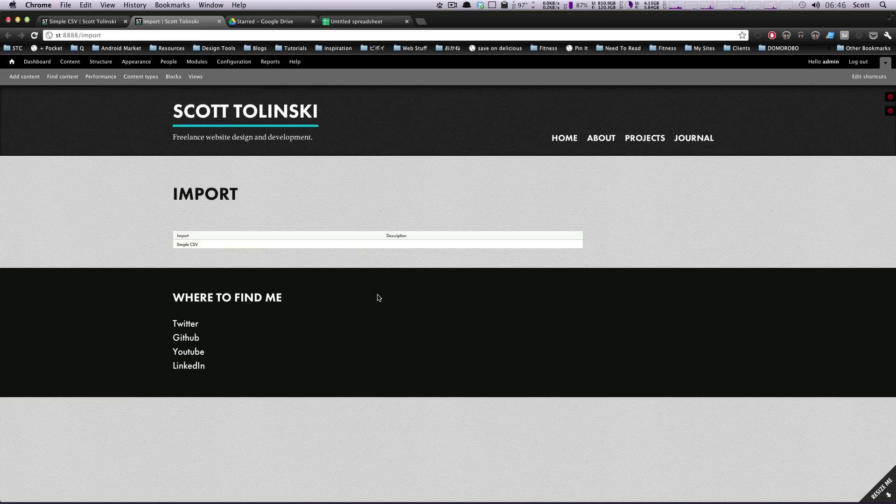
click(79, 21)
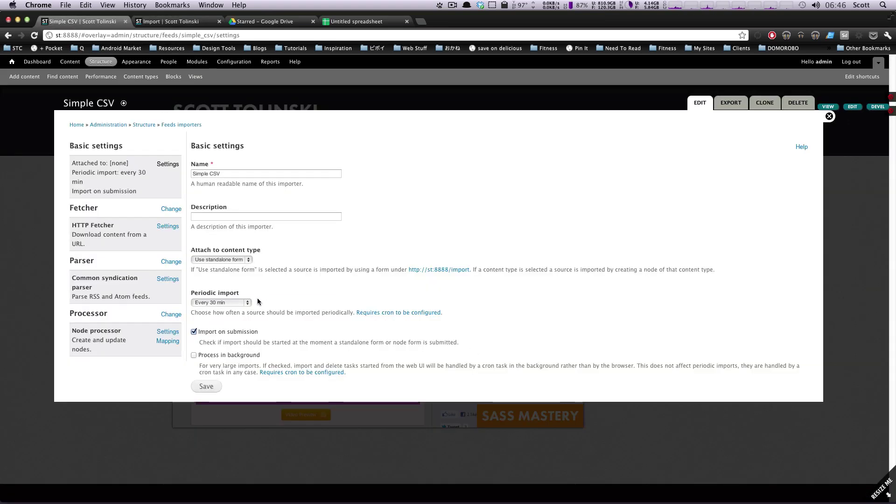
Set Periodic import to Off and save the basic settings
drag(256, 315, 340, 311)
click(295, 300)
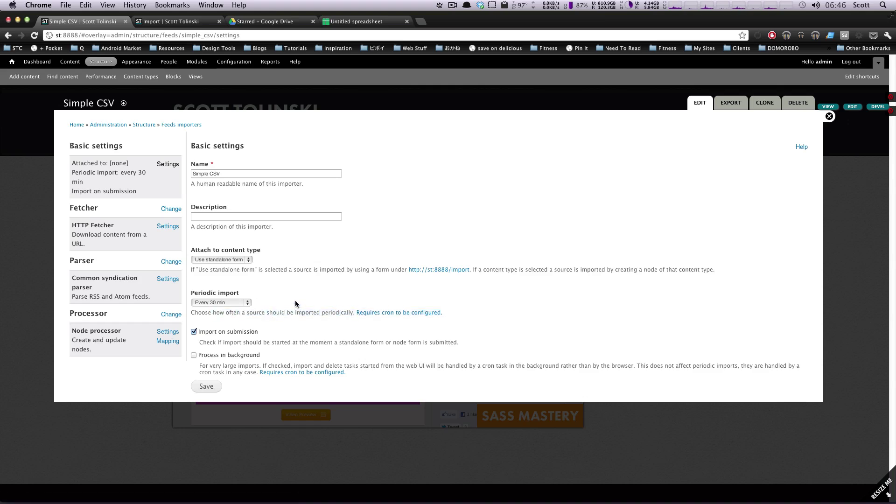
click(222, 301)
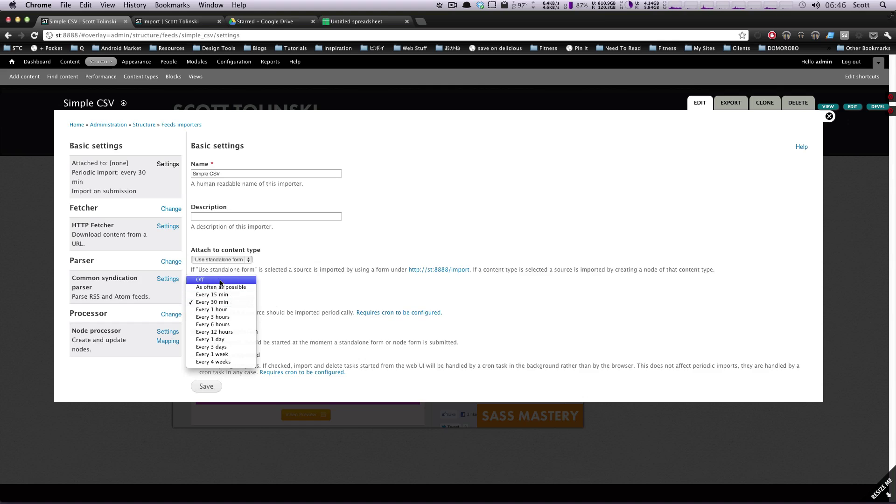
click(288, 318)
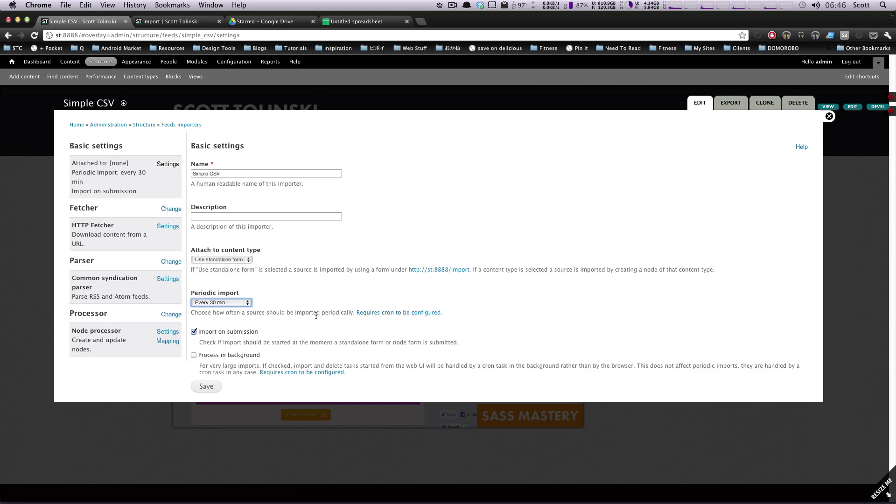
click(229, 303)
click(221, 279)
click(207, 386)
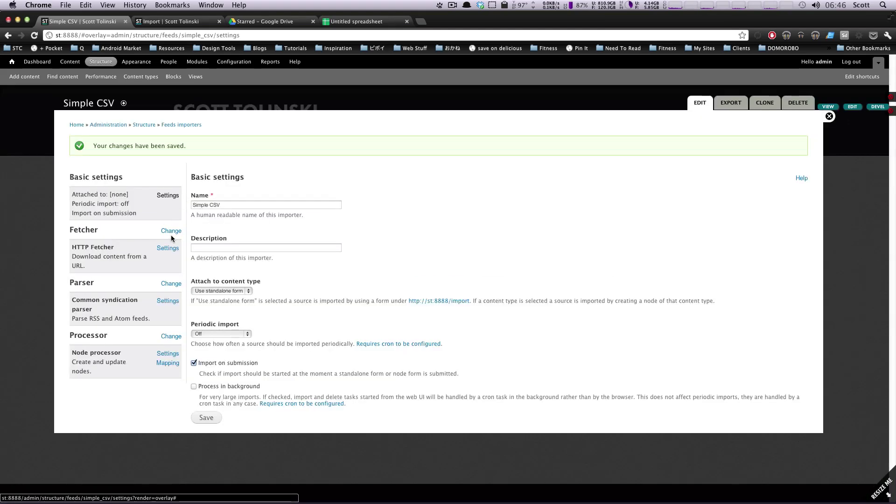
click(170, 231)
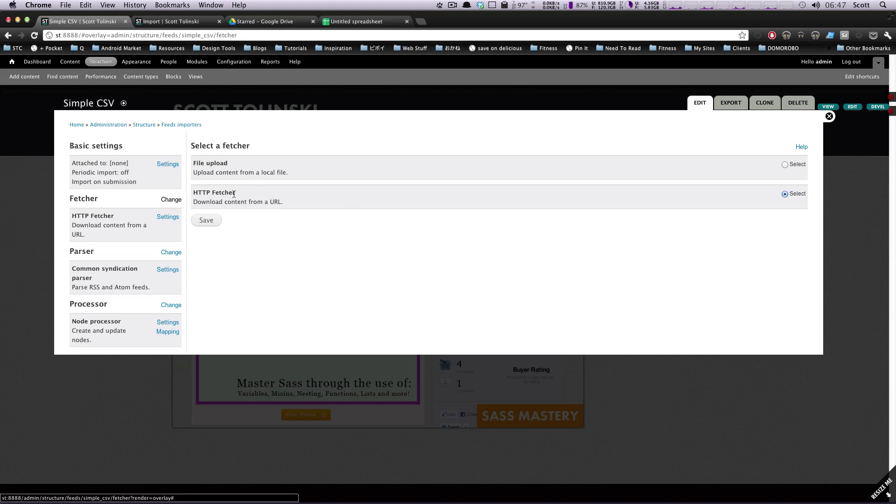
Review the HTTP Fetcher option, which downloads content from a URL
drag(235, 192, 217, 164)
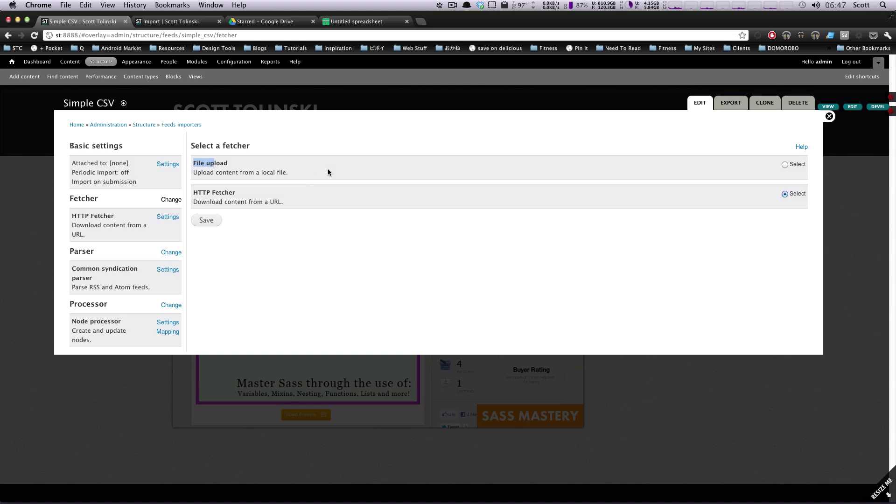
mouse_move(259, 193)
mouse_down()
mouse_move(193, 186)
mouse_move(270, 202)
mouse_up()
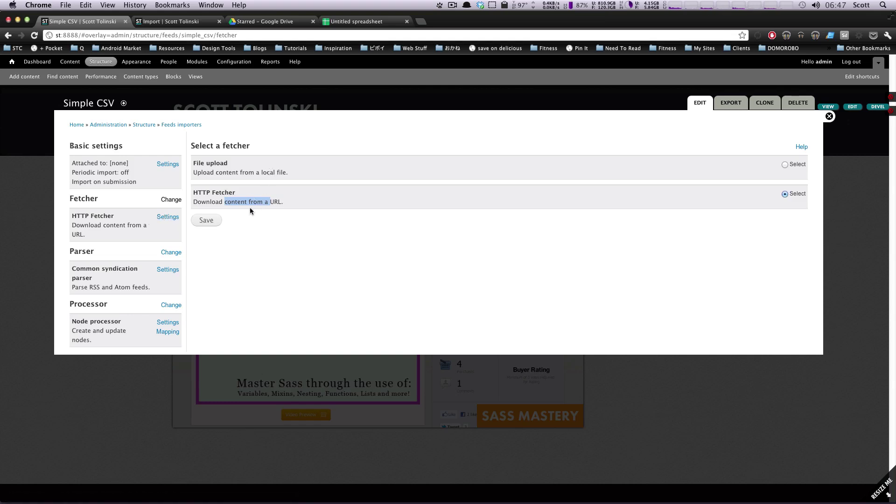
Open HTTP Fetcher settings, review Auto detect feeds, and open the PubSubHubbub link in a new tab
click(173, 217)
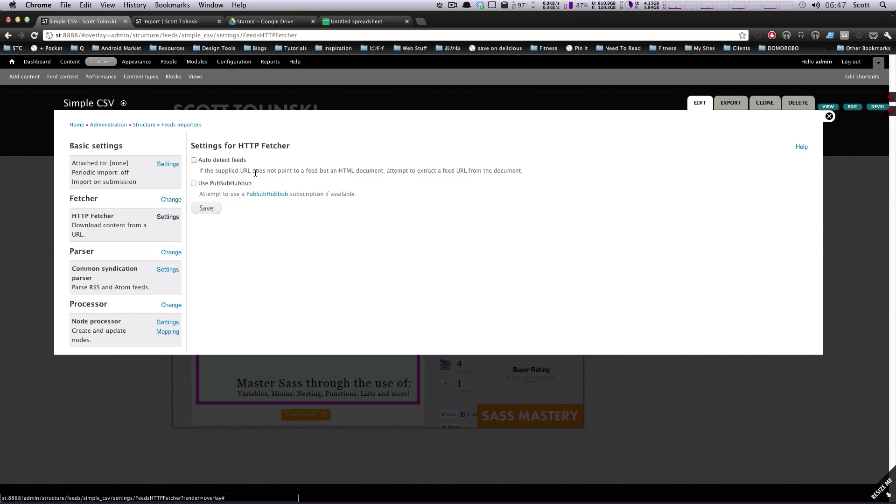
drag(224, 160, 279, 191)
click(356, 168)
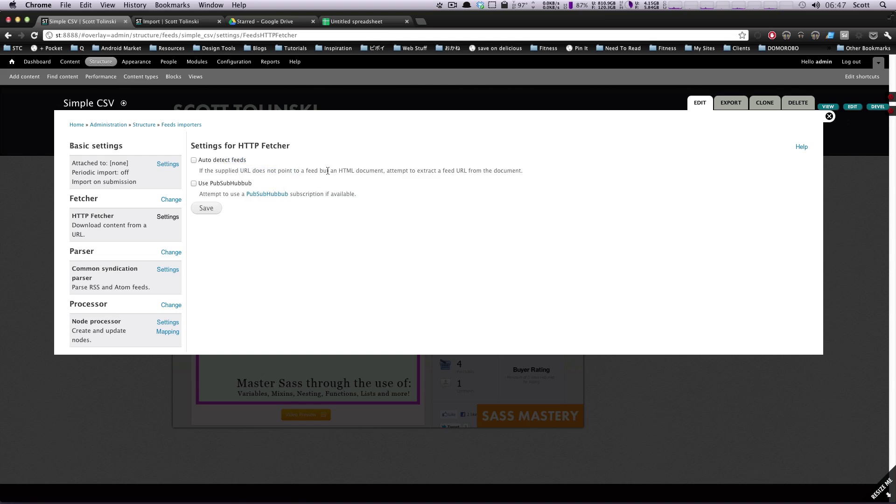
drag(328, 171, 454, 170)
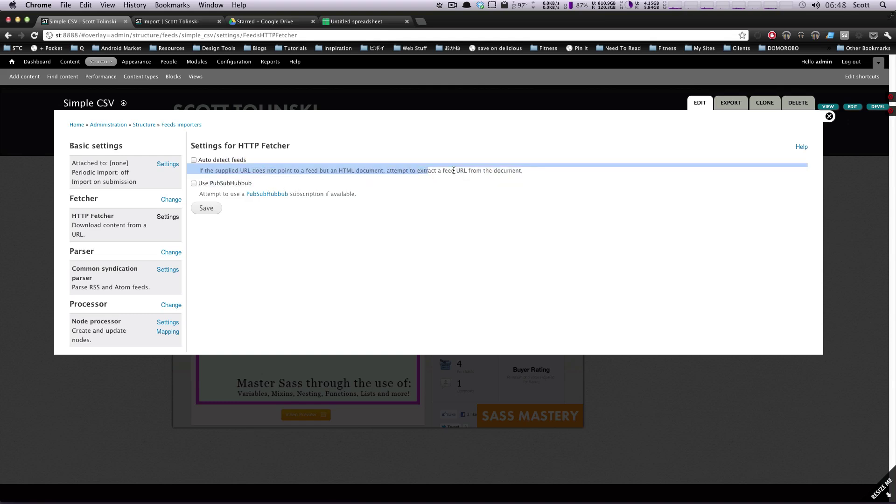
click(454, 171)
right_click(283, 194)
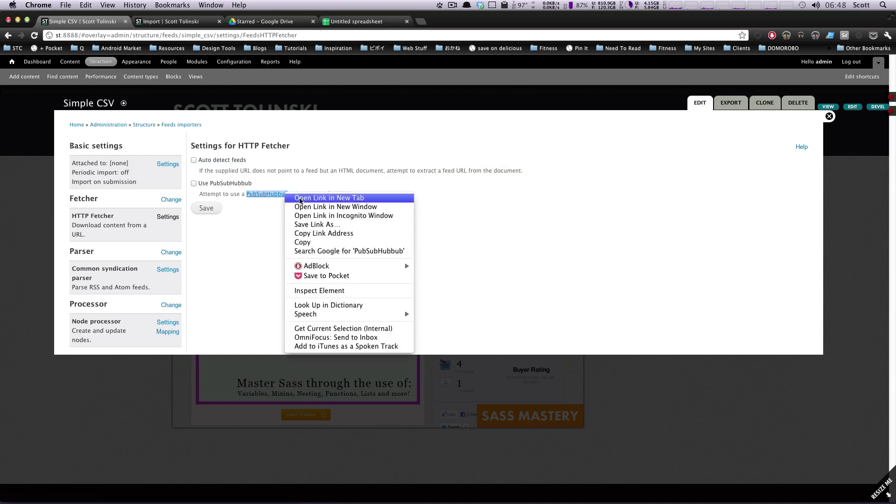
click(300, 201)
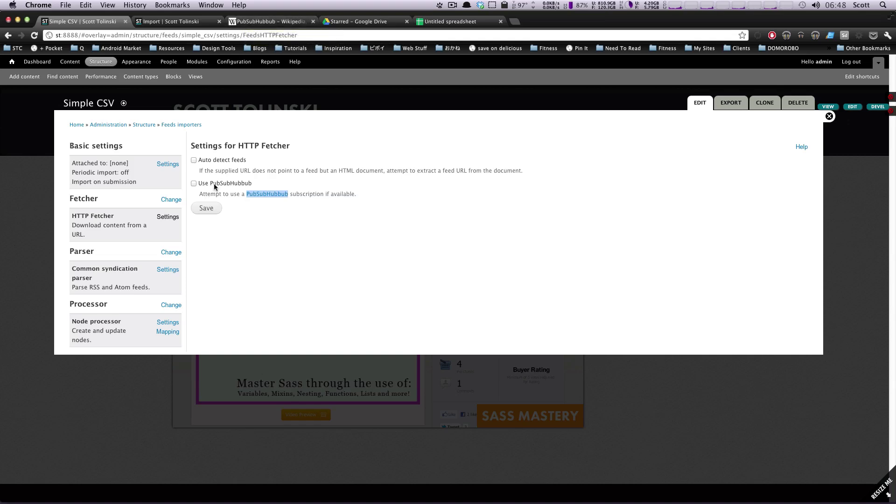
Read the PubSubHubbub Wikipedia summary, then close the article's tab
click(280, 22)
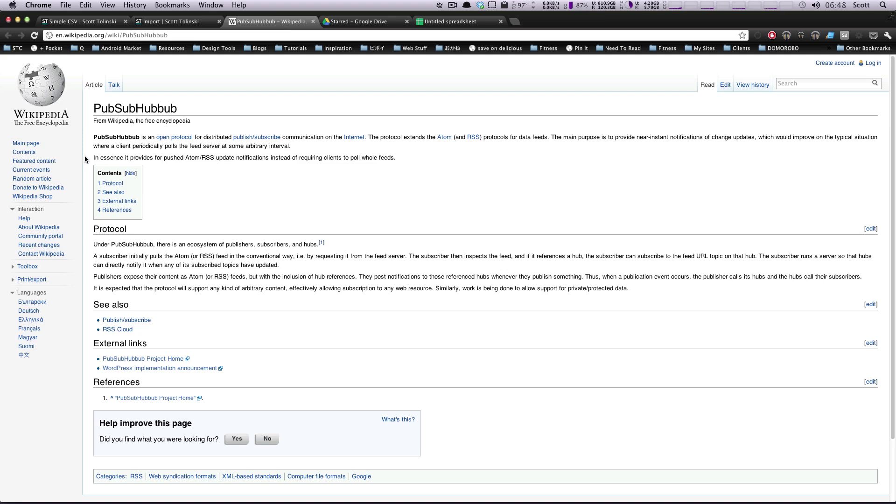
drag(94, 157, 422, 176)
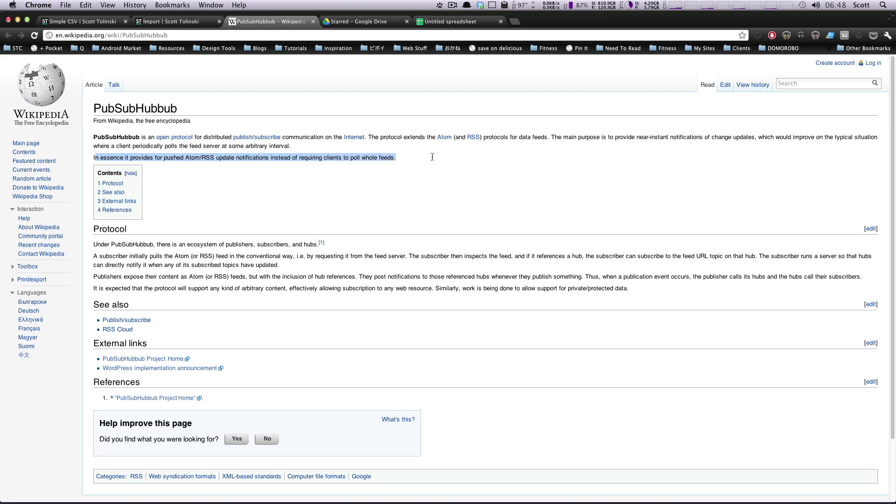
click(417, 187)
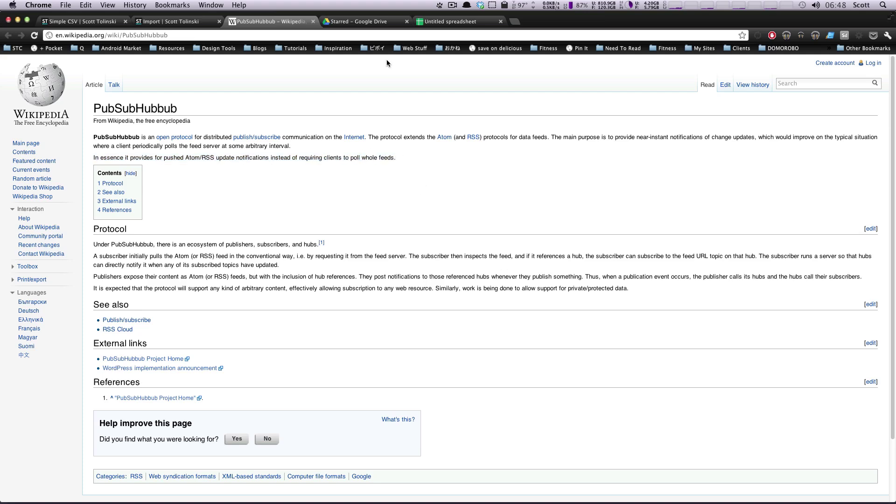
click(313, 22)
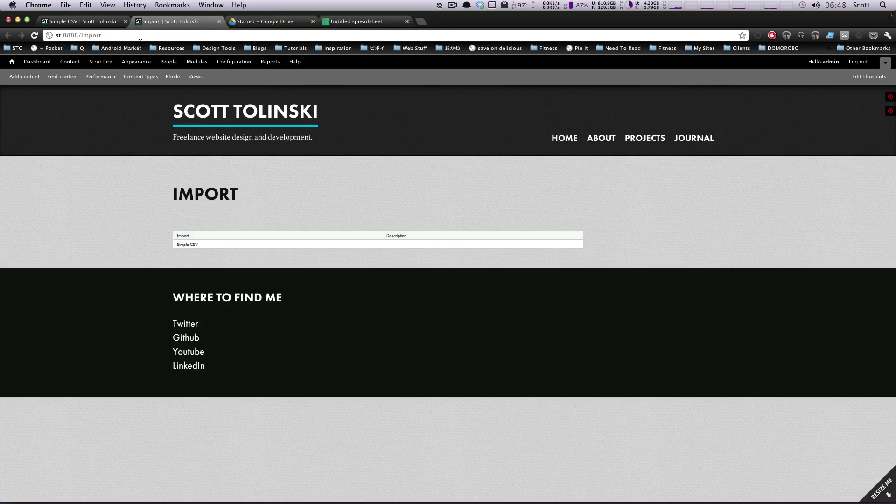
Return to the Simple CSV importer and review the parser choices, highlighting the OPML and CSV descriptions
click(64, 24)
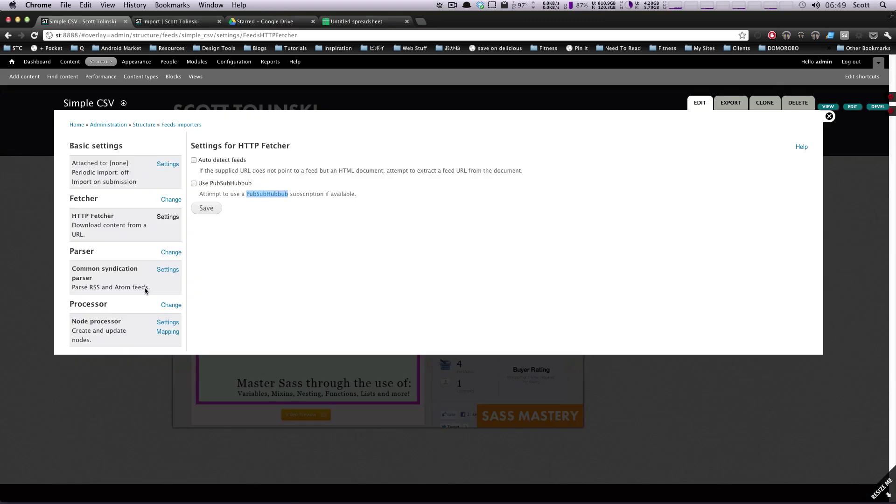
click(166, 252)
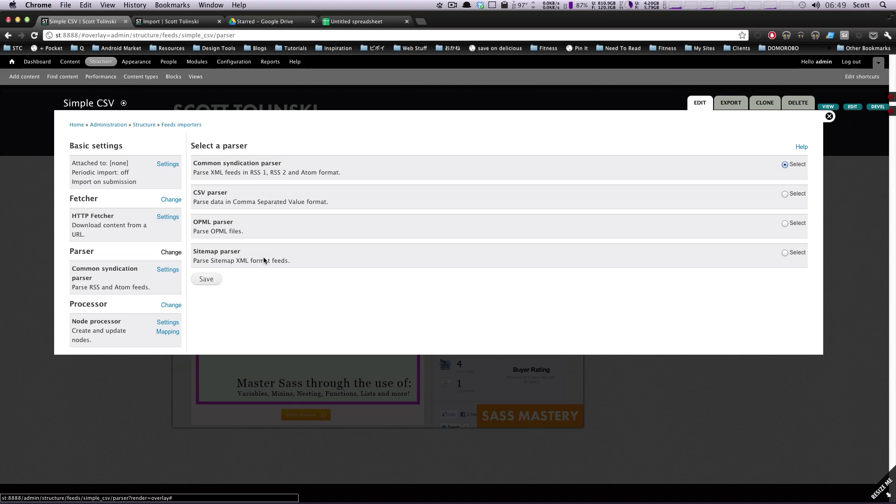
double_click(244, 260)
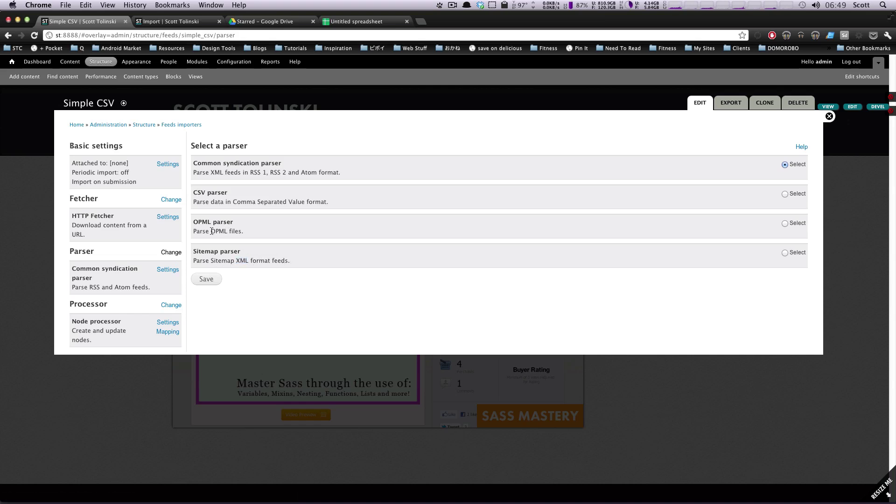
double_click(213, 231)
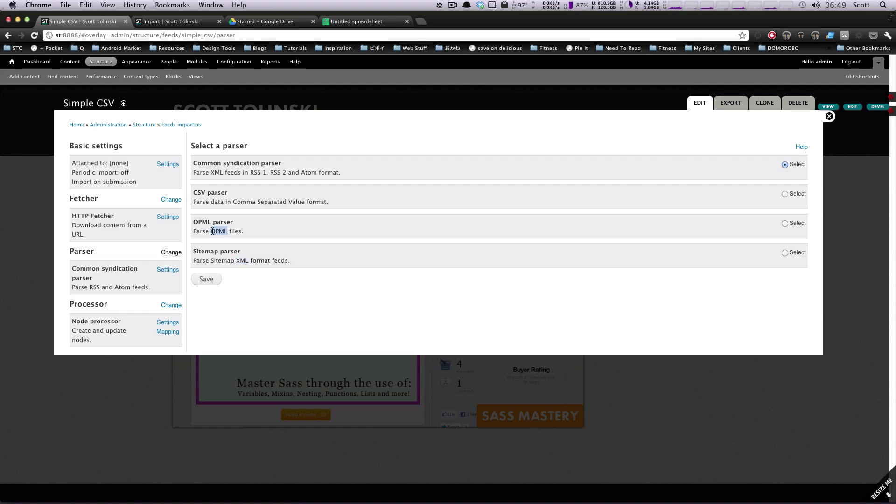
double_click(201, 191)
drag(222, 171, 225, 170)
Highlight the Common syndication parser's name and its RSS 2 and Atom description
triple_click(205, 173)
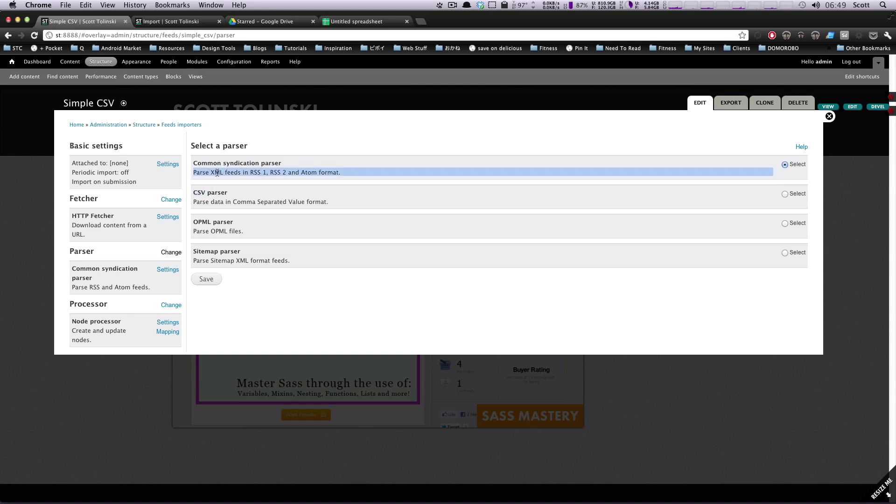
double_click(273, 172)
drag(290, 164, 189, 166)
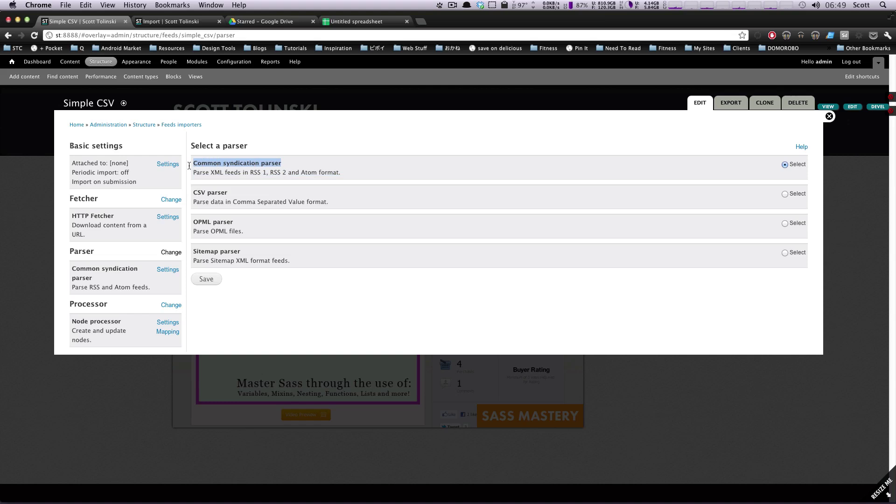
double_click(257, 172)
drag(346, 171, 271, 172)
click(261, 182)
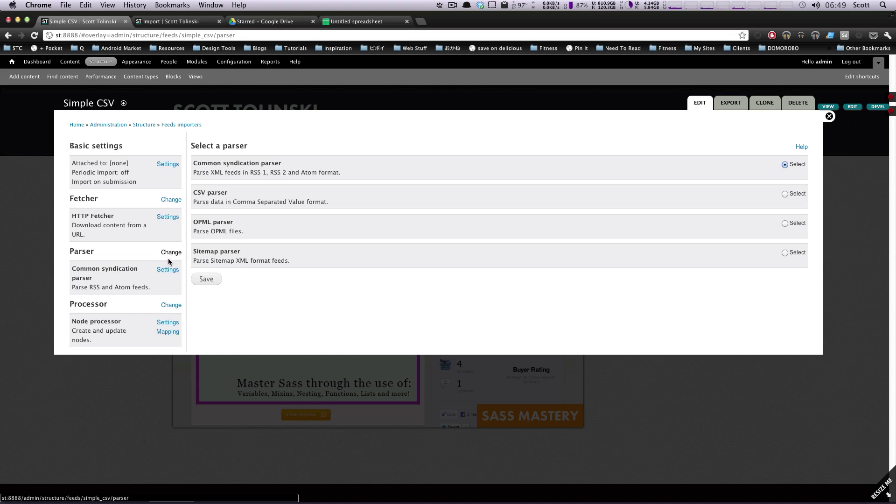
Open the settings for the current Common syndication parser
drag(80, 270, 106, 270)
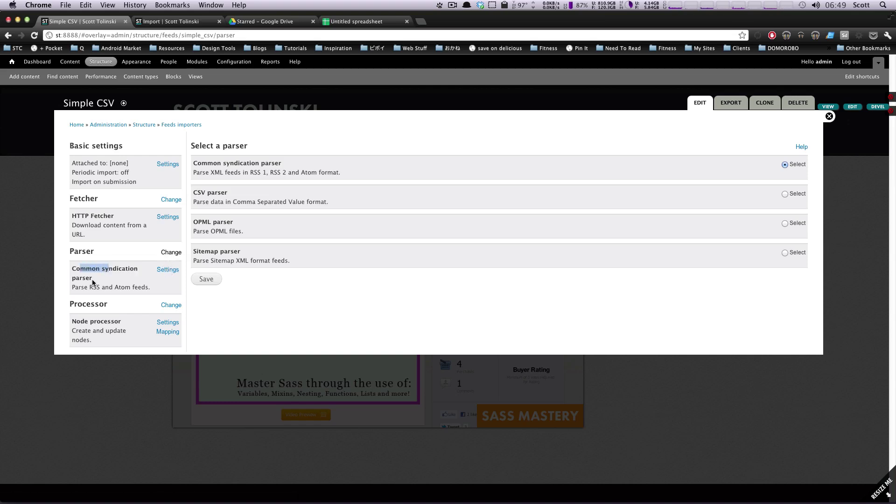
triple_click(93, 283)
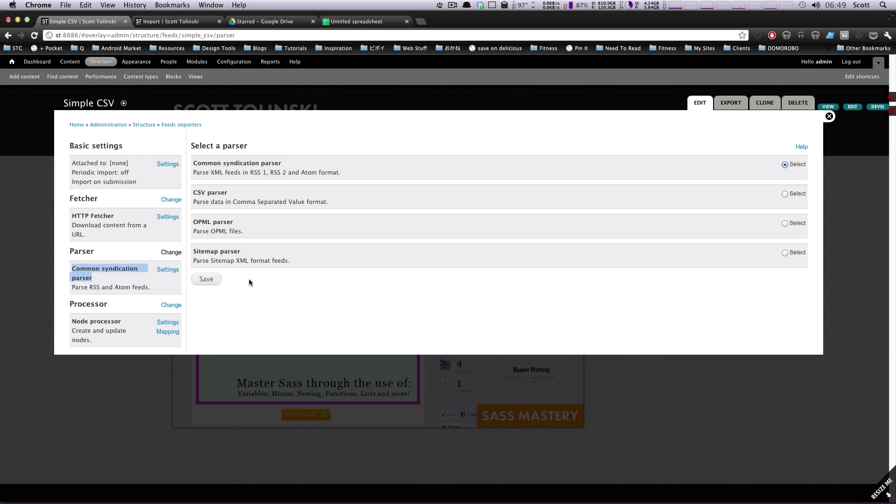
click(160, 269)
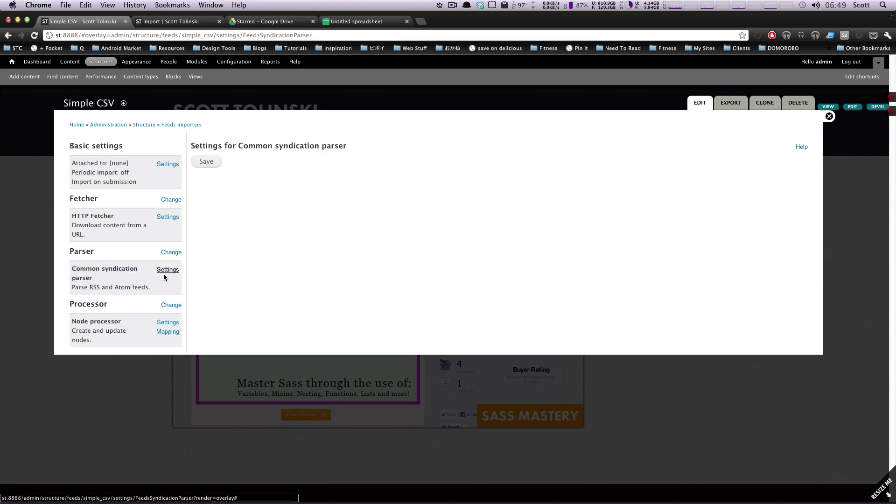
Show the processor choices and highlight the Taxonomy term processor description
click(161, 306)
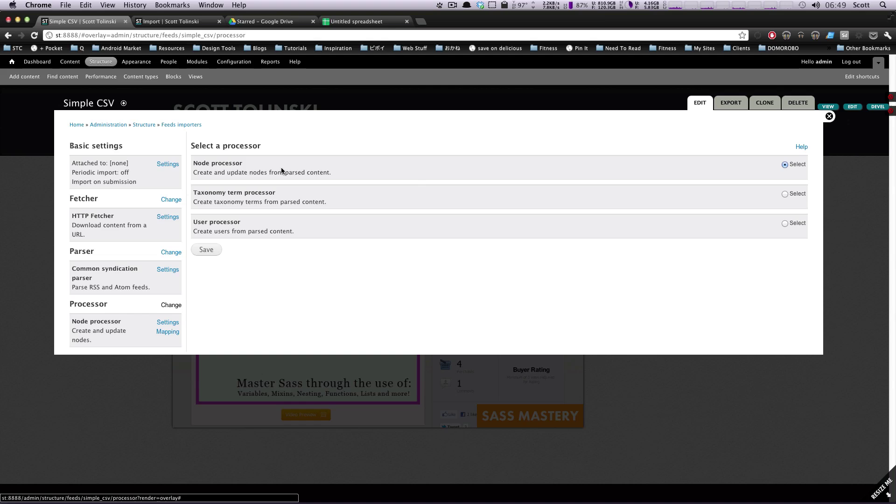
double_click(307, 172)
click(344, 195)
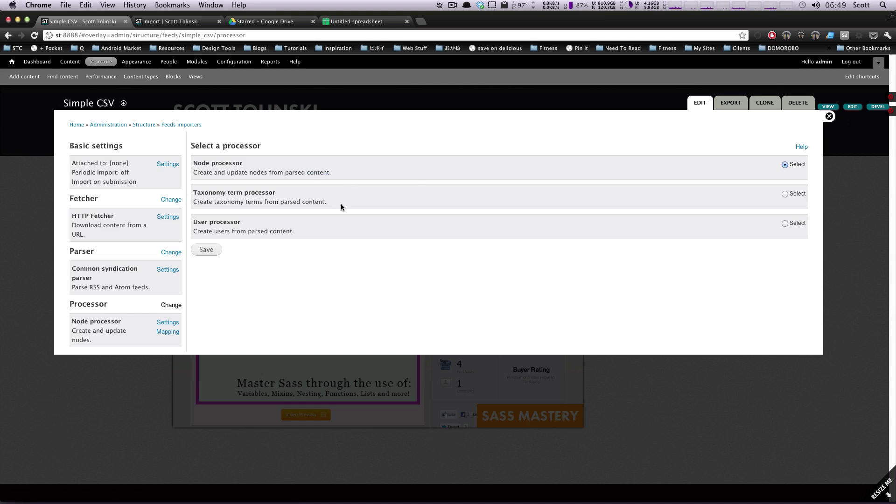
drag(340, 204, 191, 200)
triple_click(193, 198)
click(327, 205)
drag(312, 229, 124, 213)
click(310, 239)
Highlight the Node processor description and open the Node processor settings
drag(356, 176, 206, 168)
triple_click(207, 168)
click(345, 174)
click(174, 322)
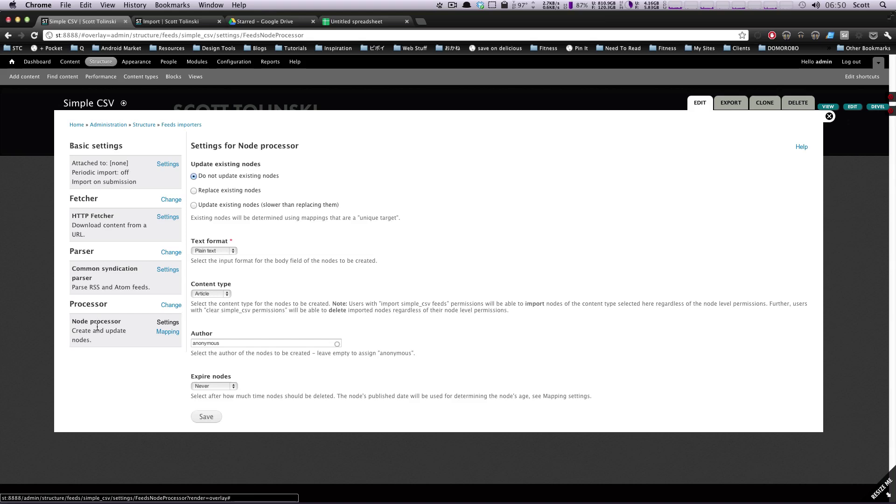
Review the update-existing-nodes option and leave the text format at Plain text
triple_click(97, 327)
click(86, 329)
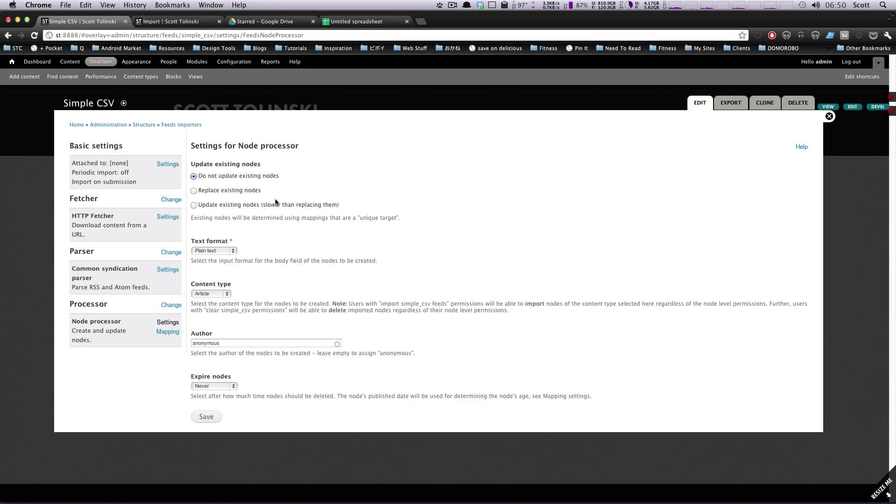
mouse_move(261, 191)
mouse_down()
mouse_move(235, 191)
mouse_move(257, 204)
mouse_up()
click(231, 250)
click(329, 251)
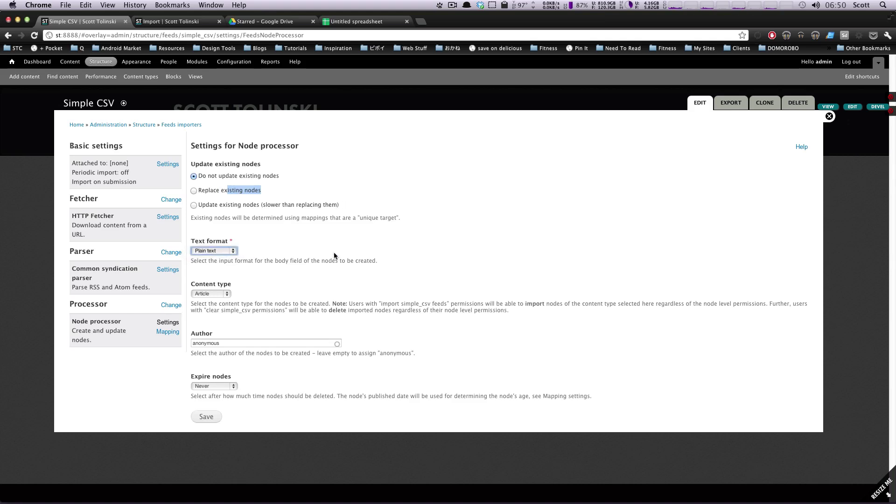
drag(193, 247, 225, 245)
click(225, 250)
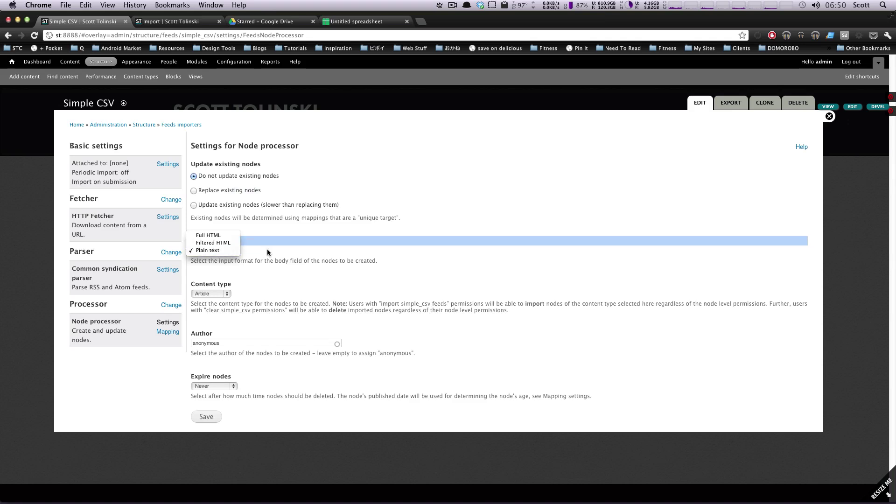
click(280, 253)
click(249, 246)
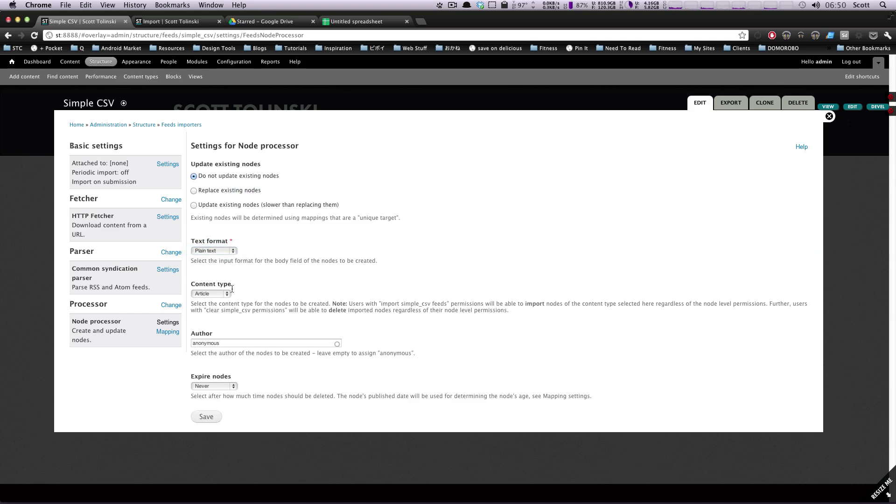
Try Basic page, Project and Webform as content type, then restore Article
click(217, 294)
click(219, 300)
click(221, 296)
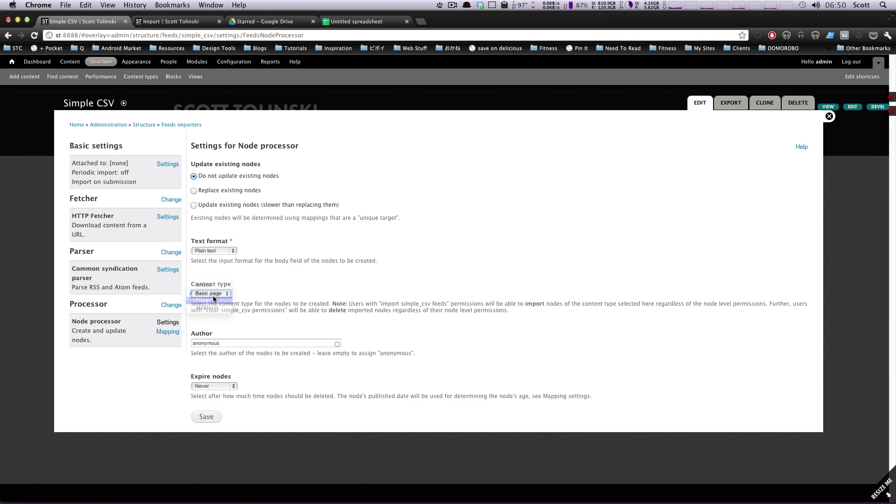
click(213, 294)
click(213, 301)
click(215, 293)
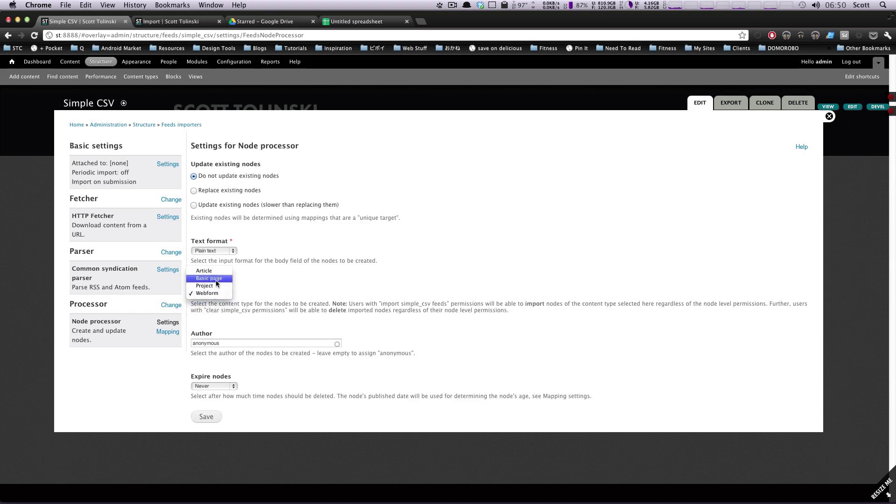
click(215, 270)
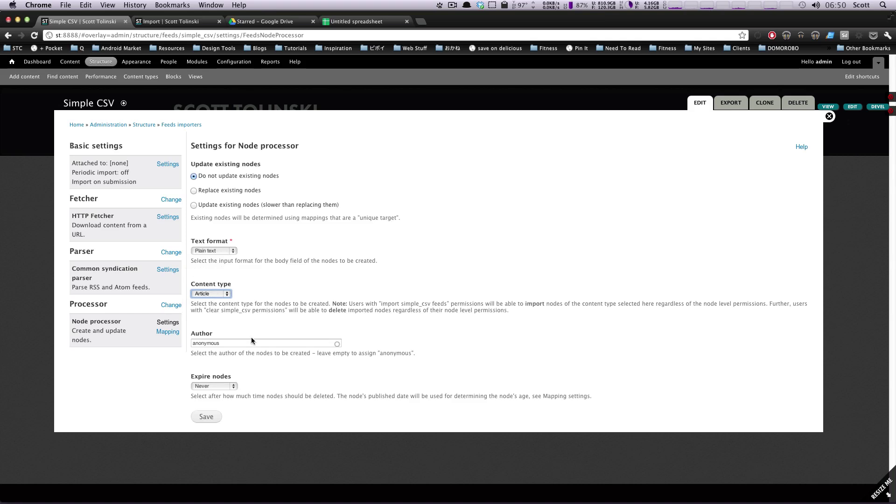
Check the node author field, keep node expiry at Never, and go to Mapping
click(241, 343)
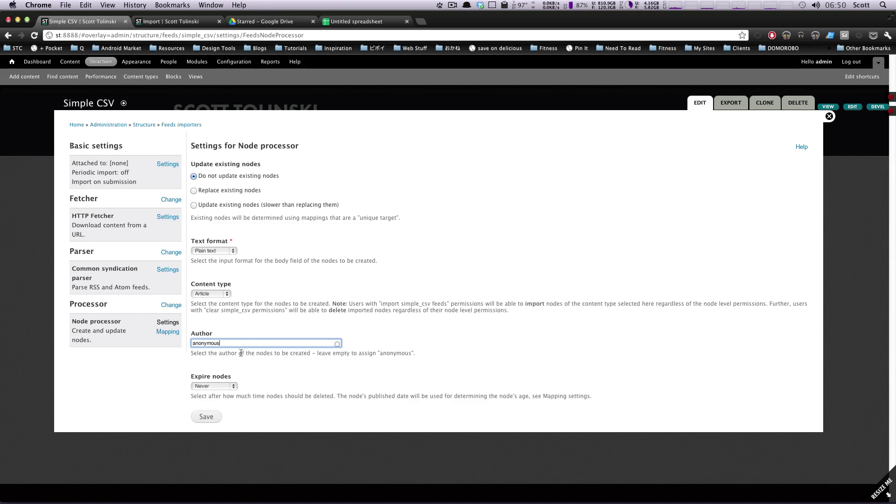
click(228, 383)
click(186, 358)
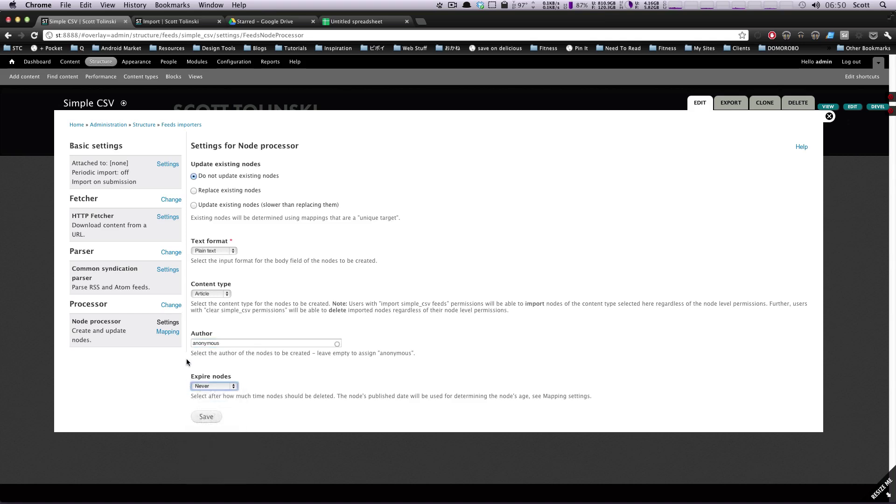
click(221, 387)
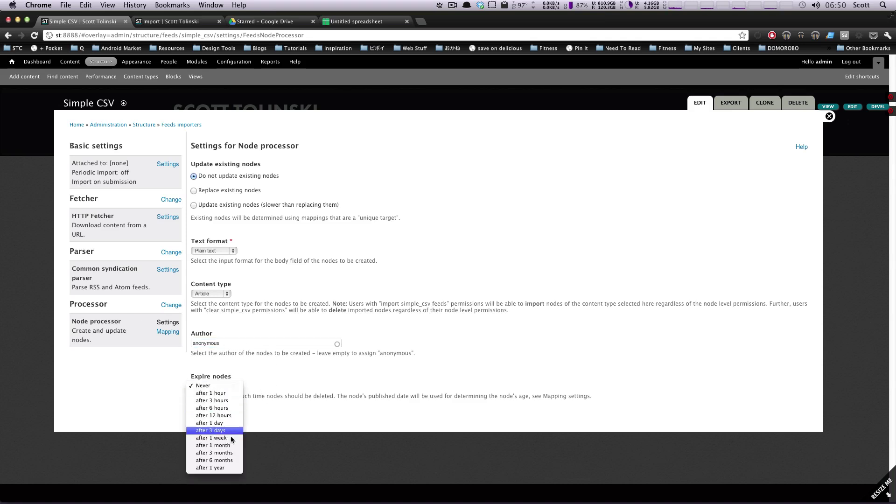
click(282, 380)
click(176, 332)
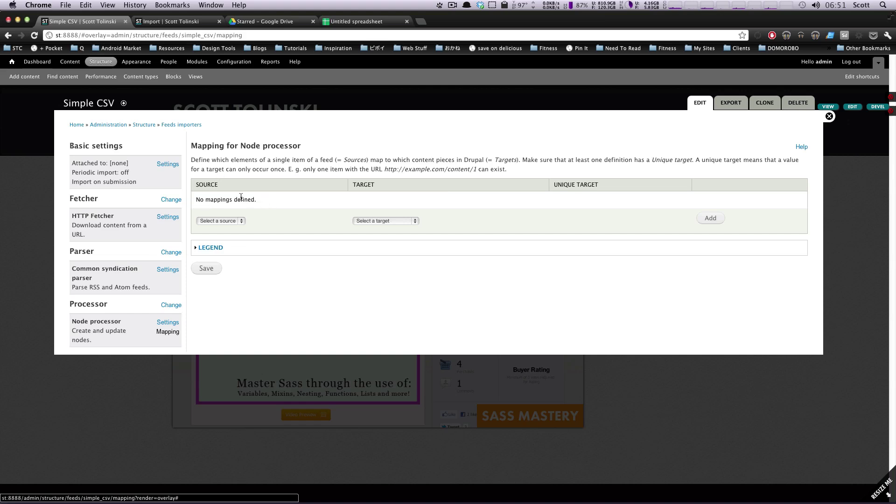
Visit the Import page, return to the Simple CSV importer, then switch to the Untitled spreadsheet
click(161, 22)
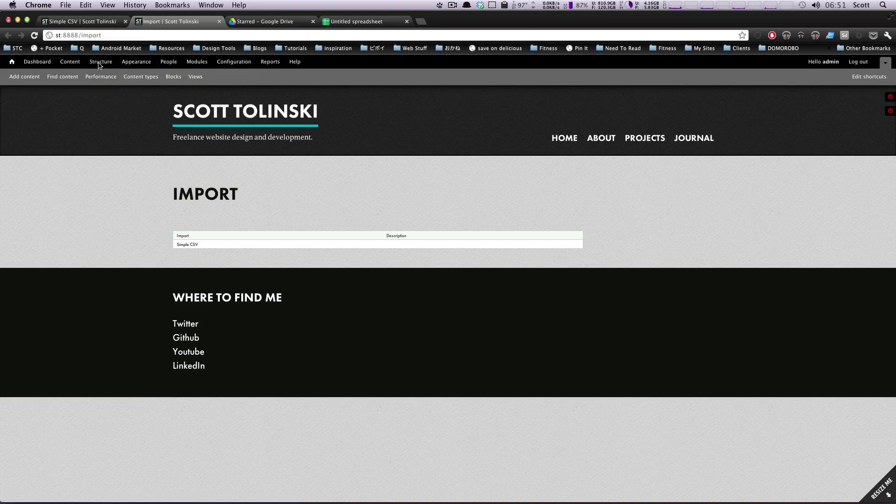
click(84, 24)
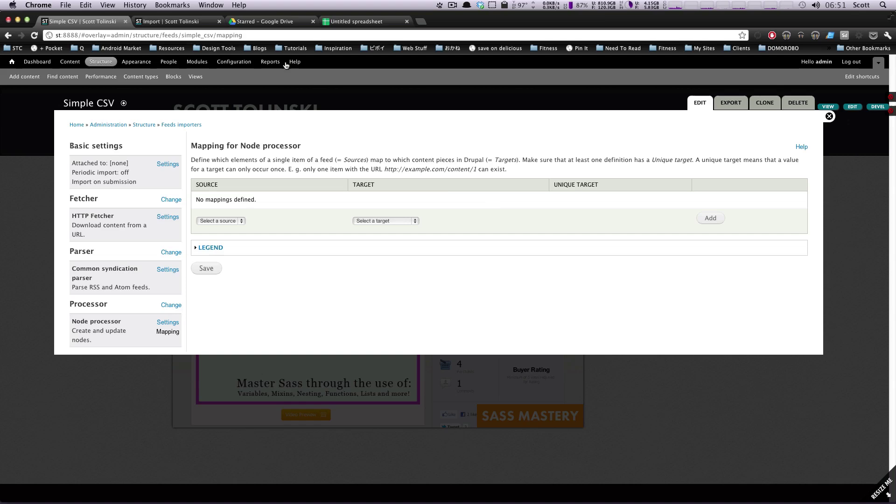
click(343, 24)
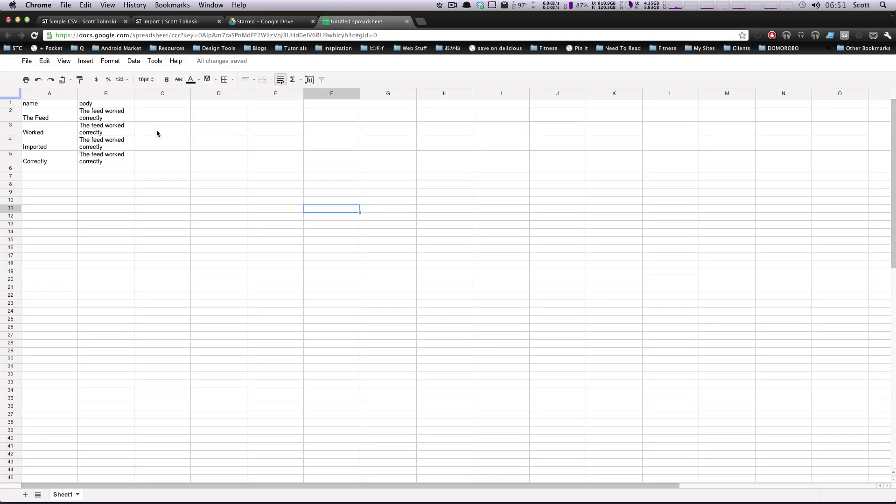